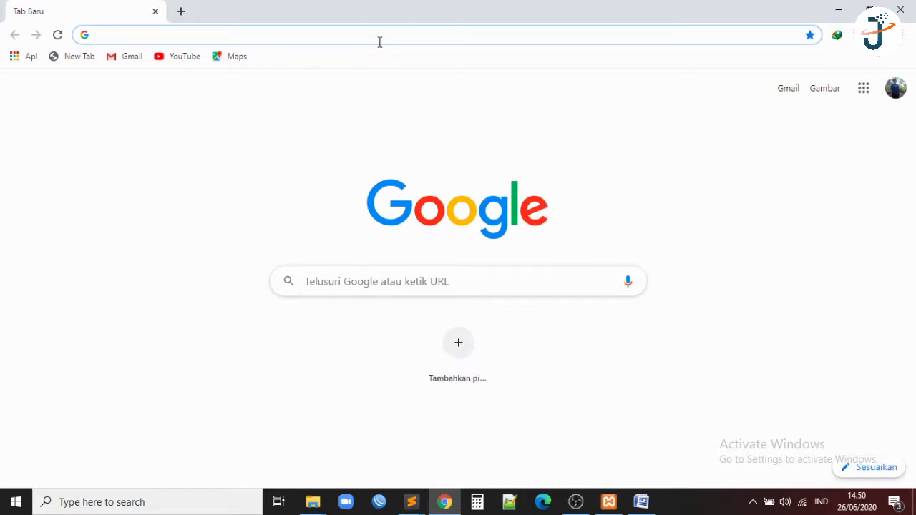
Enter jagateducation.com in the new tab's address bar.
type("jagat")
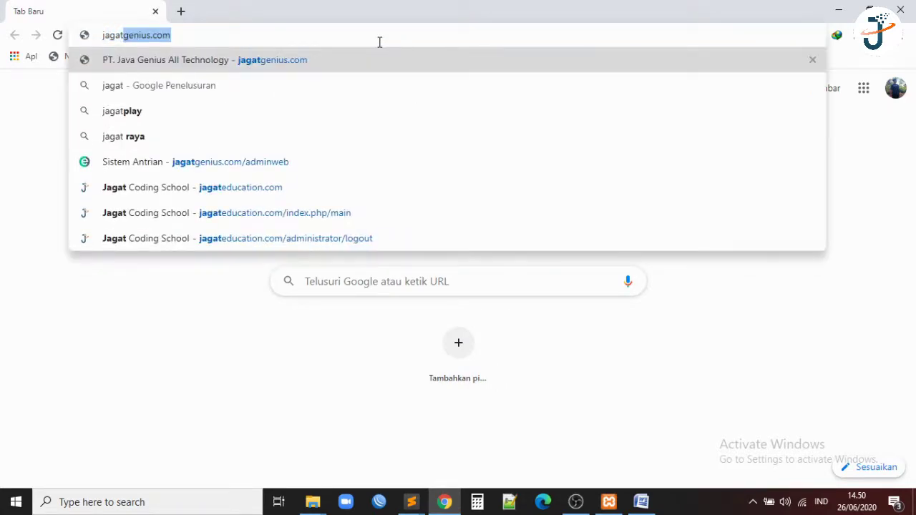
type("education")
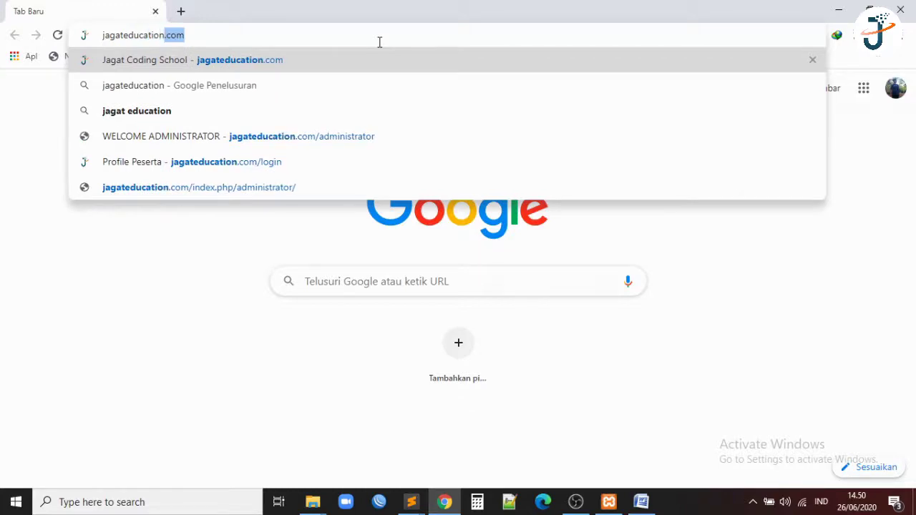
type(".com")
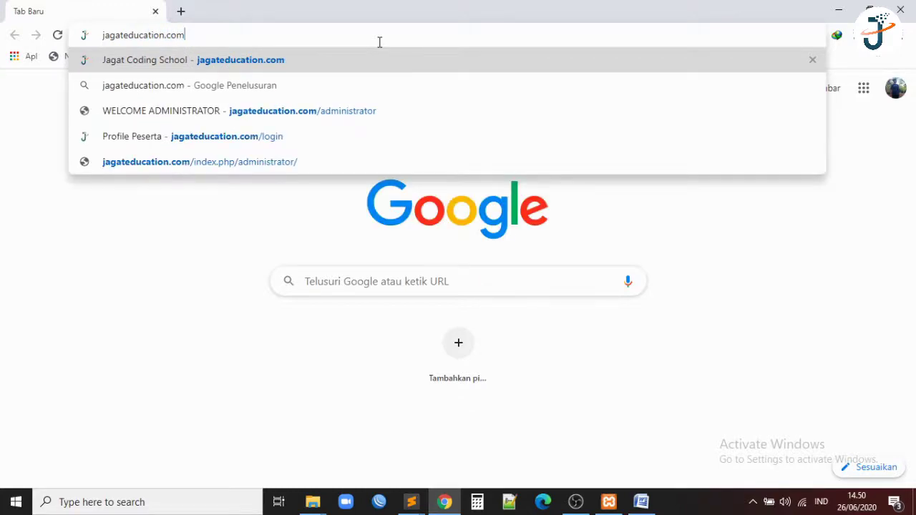
Load the jagateducation.com site from the typed address.
key("Return")
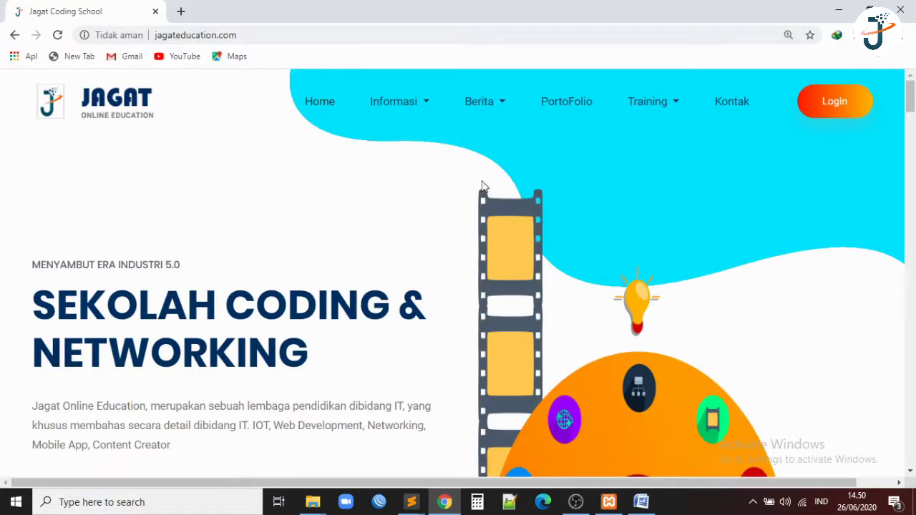
scroll(522, 245, "down", 7)
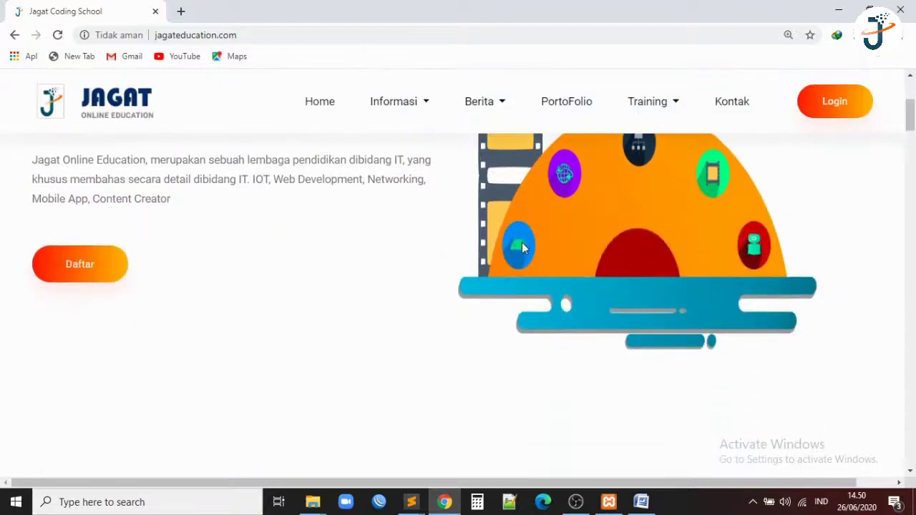
scroll(521, 248, "down", 10)
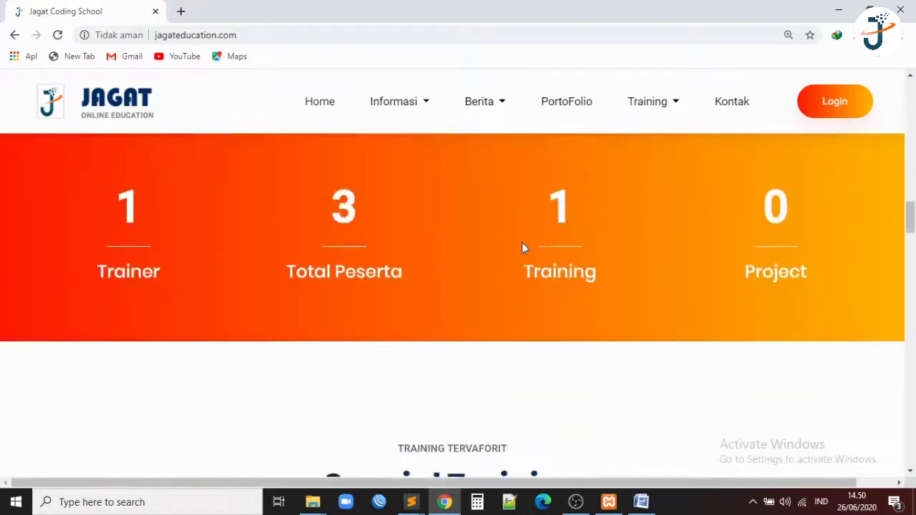
scroll(522, 242, "down", 8)
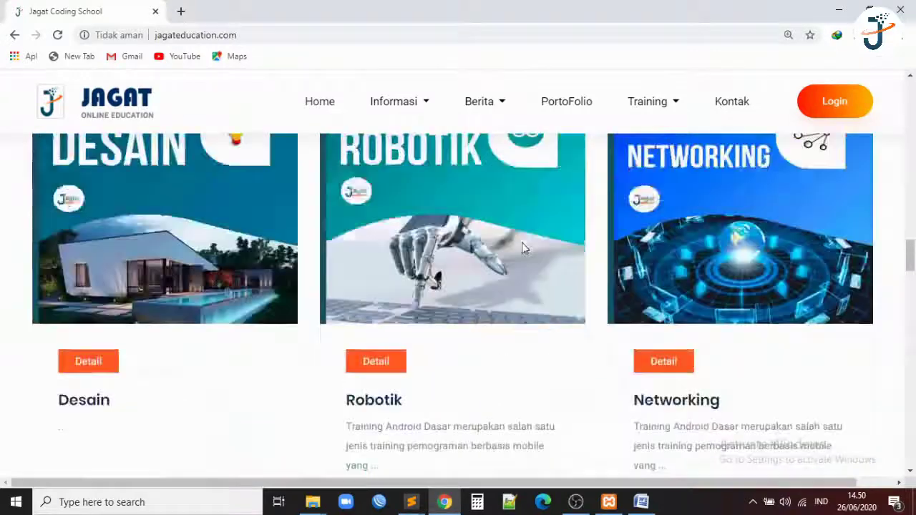
scroll(521, 245, "up", 12)
mouse_move(432, 107)
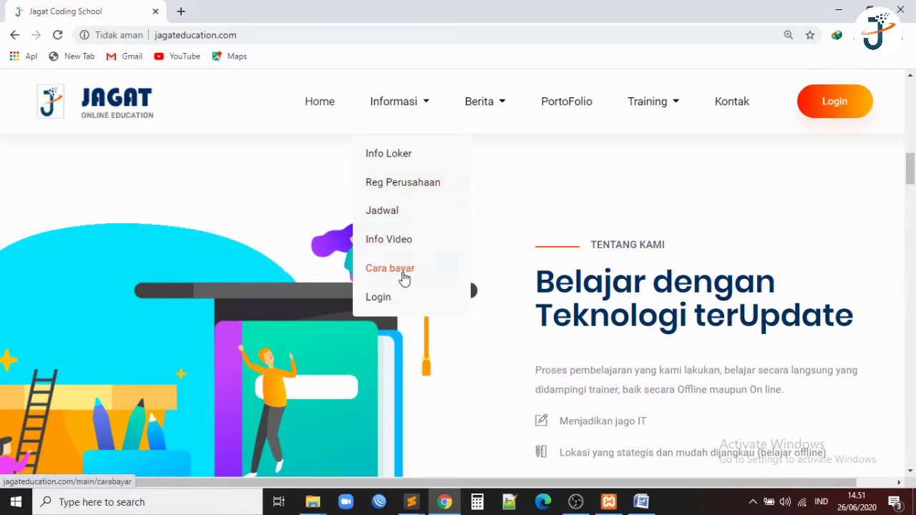
View the Info Loker page's Admin Toko Pertanian and Konsultan IT / Software job posts.
left_click(407, 153)
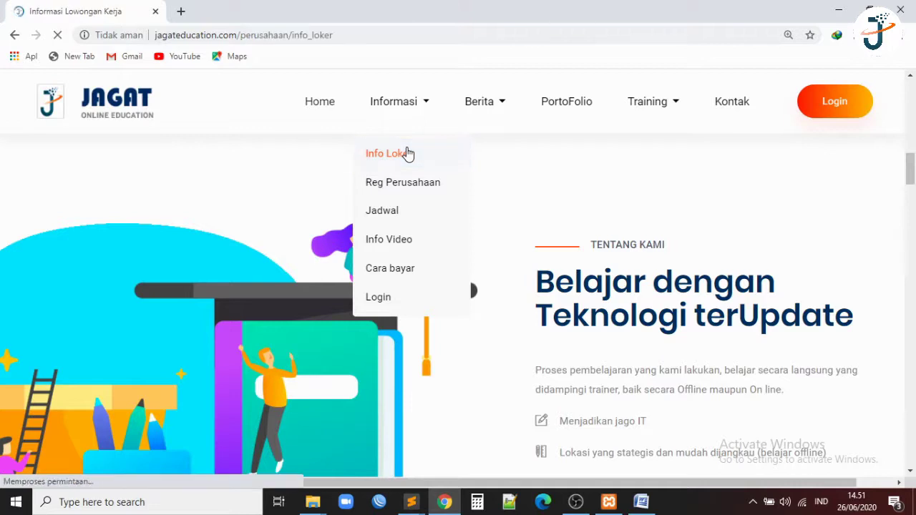
scroll(407, 153, "down", 7)
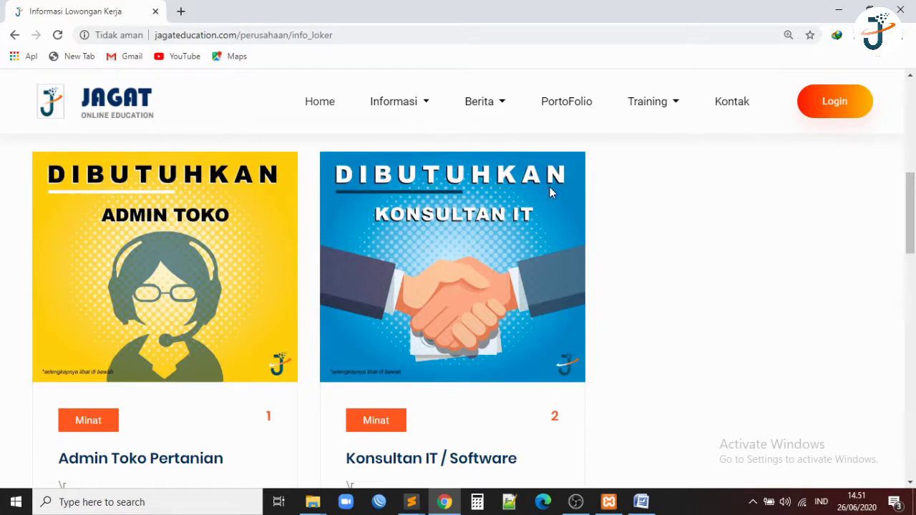
scroll(466, 194, "down", 1)
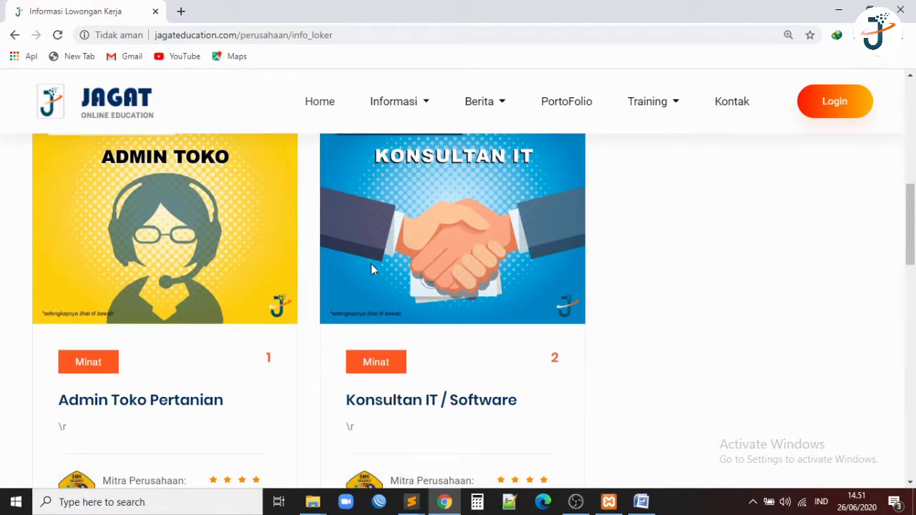
left_click(390, 115)
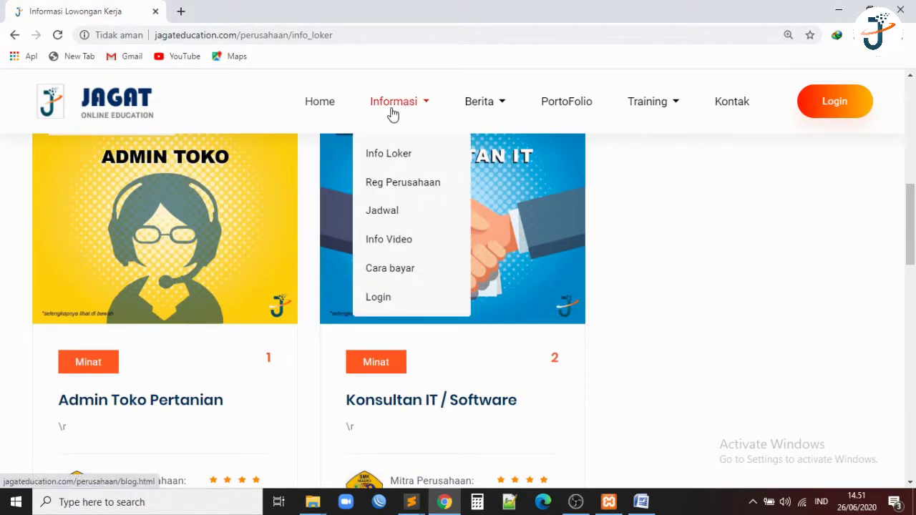
Look over the Register Perusahaan form, then move on to the Jadwal training page.
left_click(394, 182)
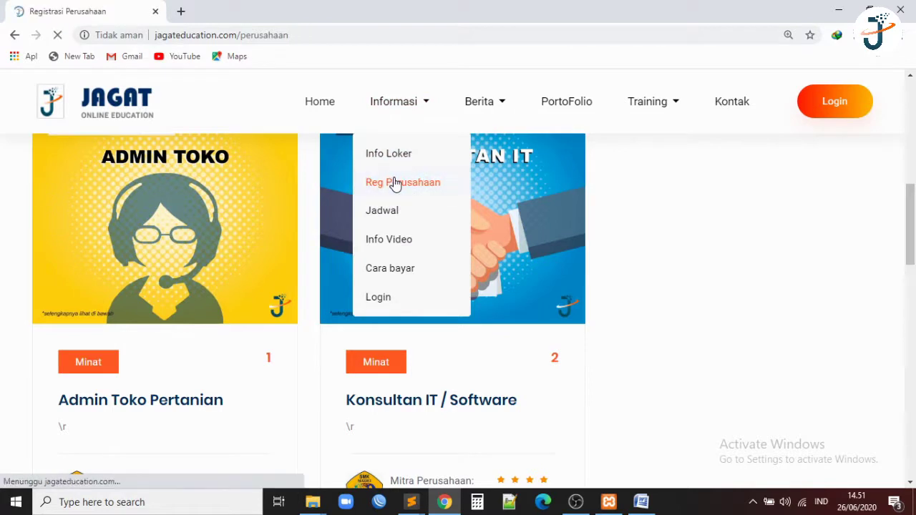
scroll(395, 185, "down", 4)
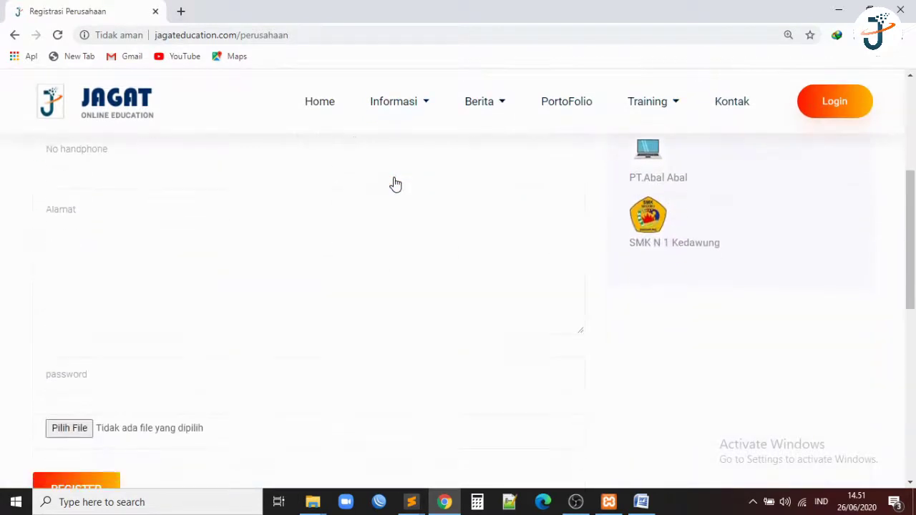
scroll(395, 184, "up", 4)
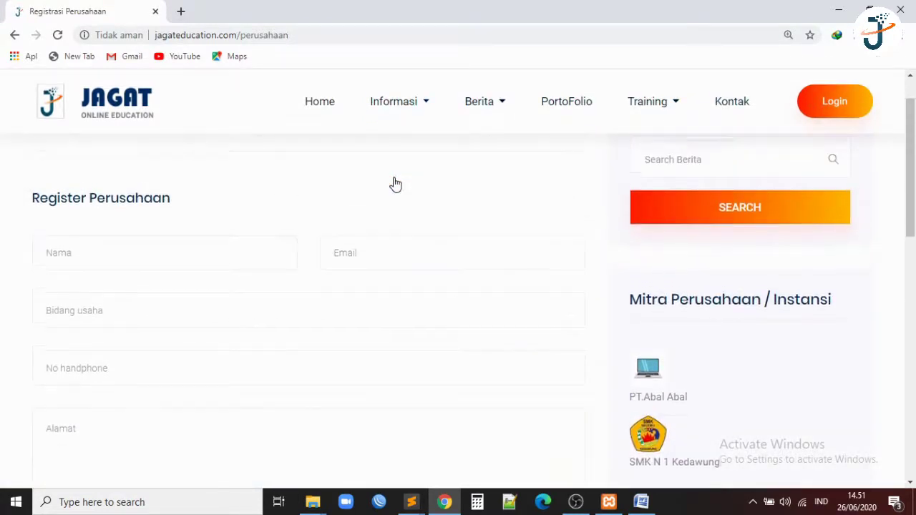
mouse_move(403, 110)
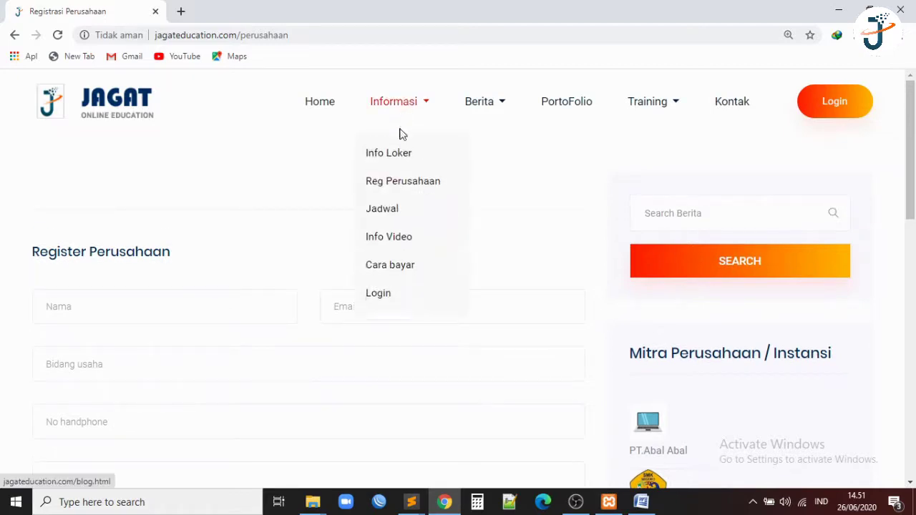
left_click(400, 210)
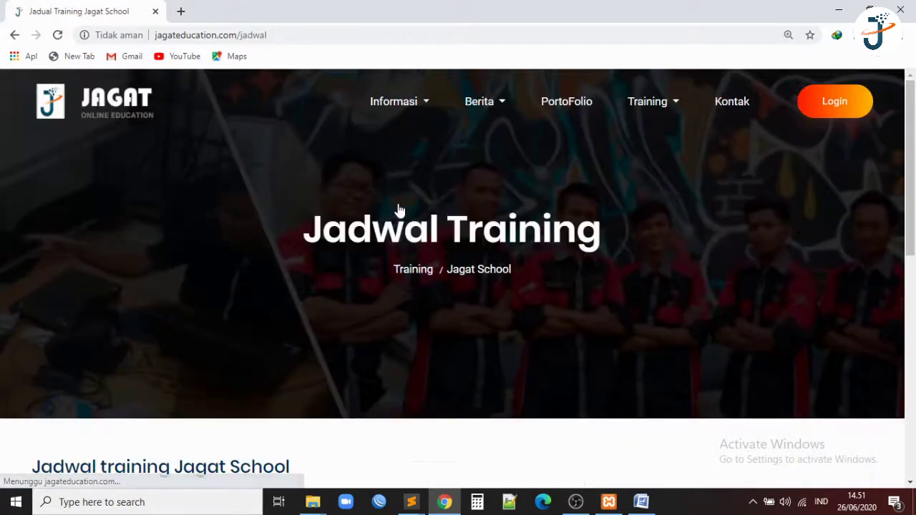
Scroll to the Website PHP Native training entry, then go to Info Video.
scroll(400, 210, "down", 4)
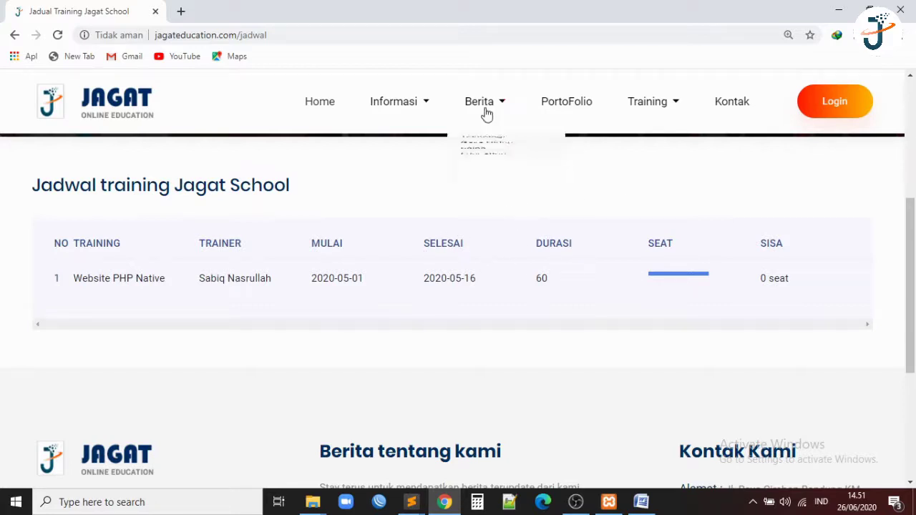
mouse_move(400, 110)
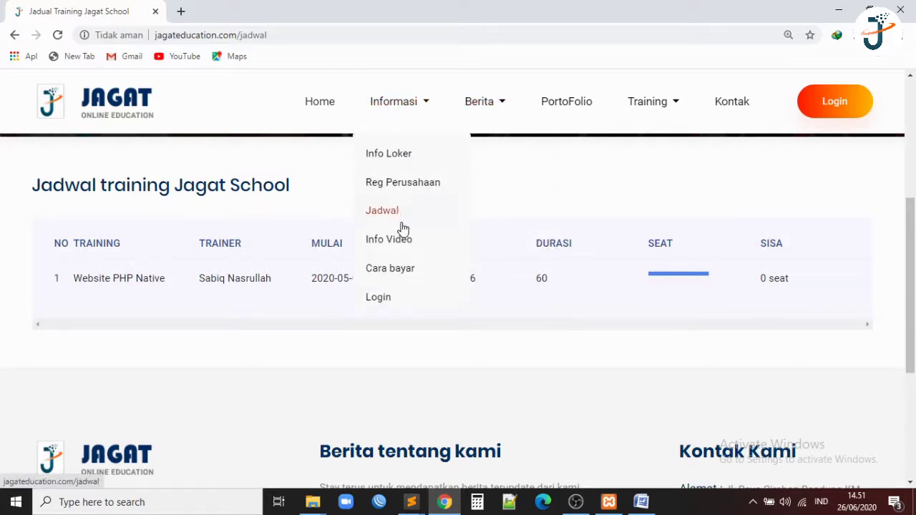
left_click(403, 239)
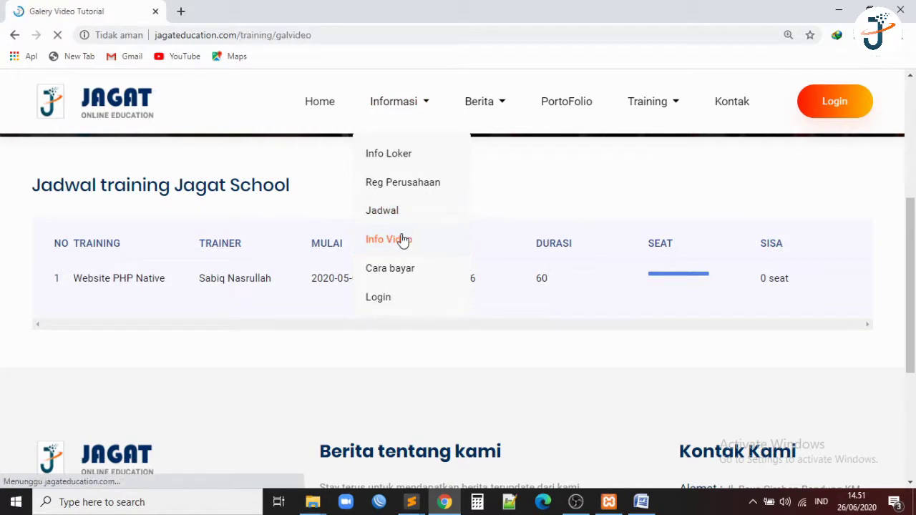
Browse the Mikrotik video tutorials, including #9 Upgrade Router Mikrotik.
scroll(403, 241, "down", 3)
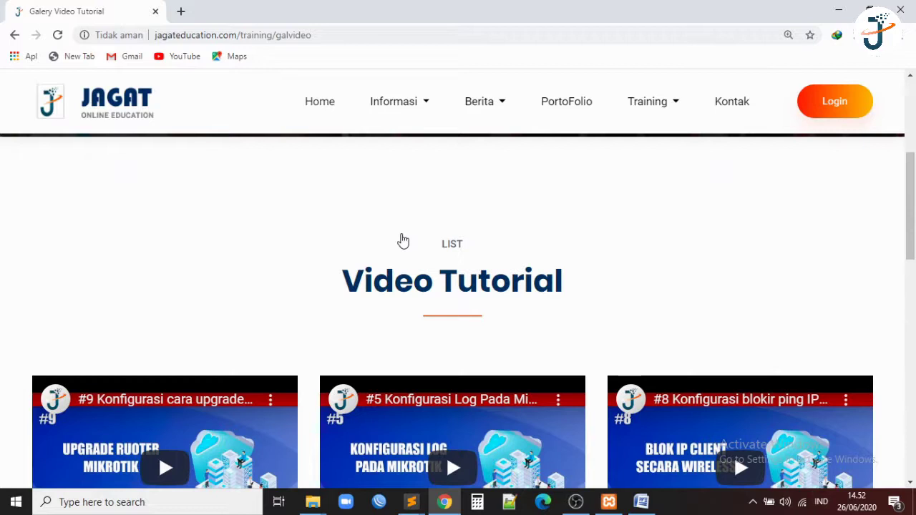
scroll(403, 240, "down", 3)
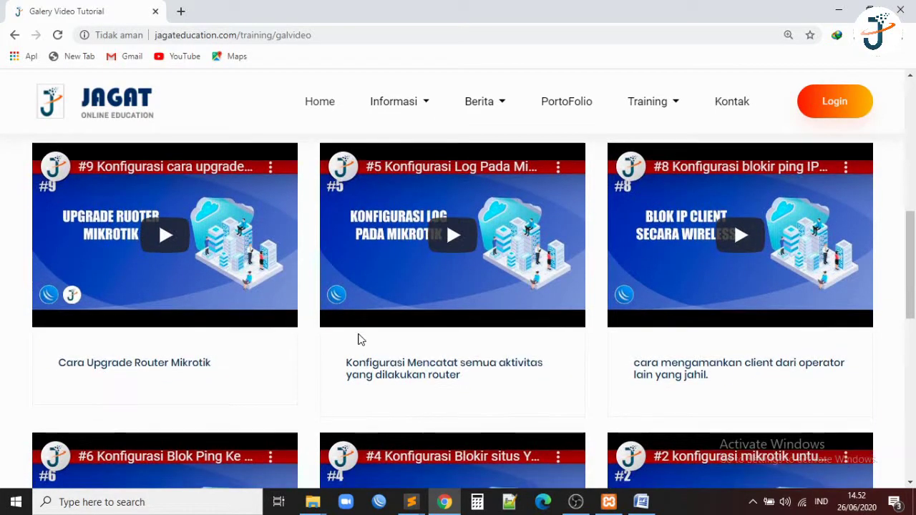
scroll(360, 339, "down", 1)
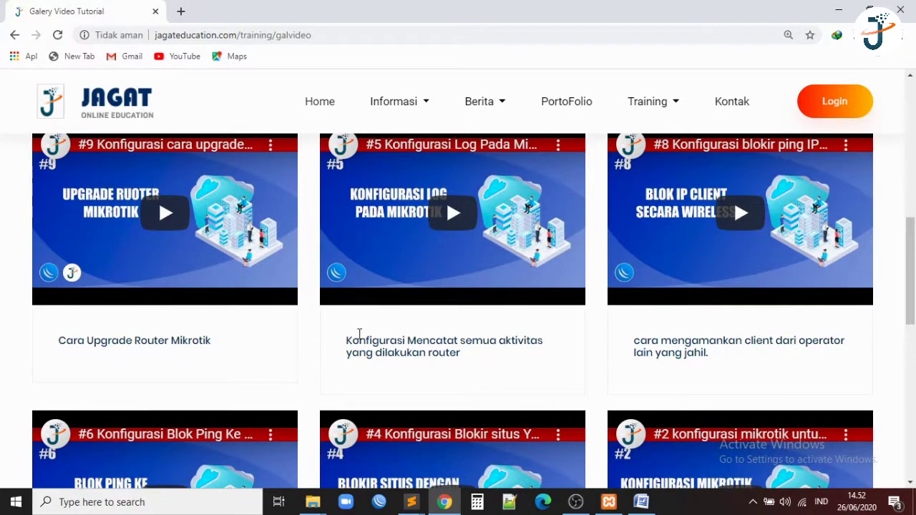
scroll(359, 334, "down", 3)
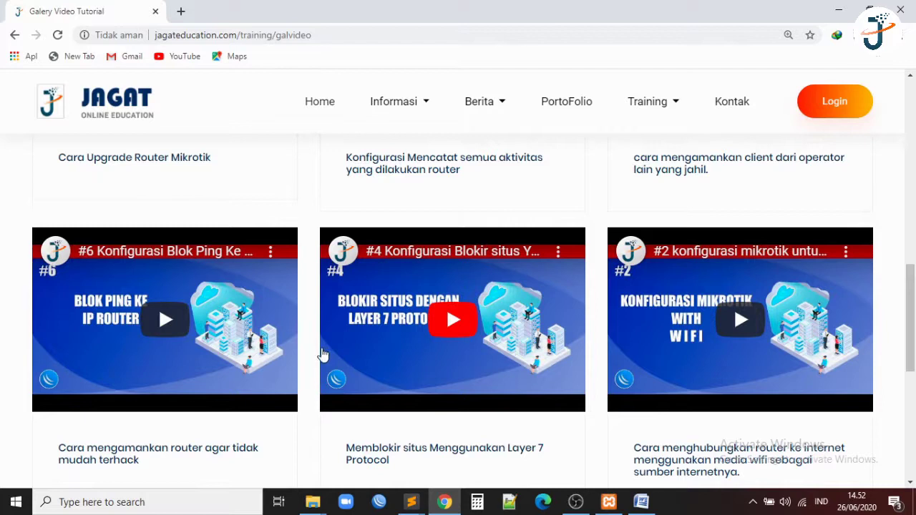
scroll(311, 355, "down", 5)
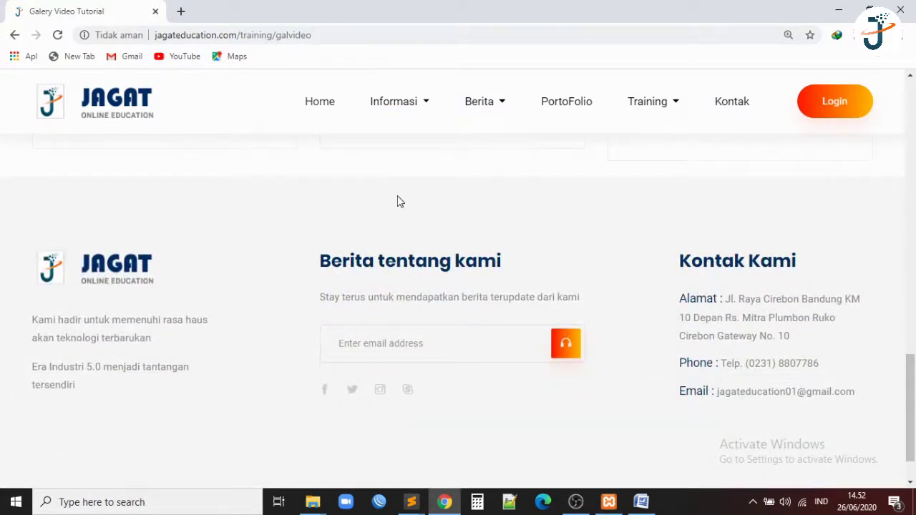
scroll(400, 200, "up", 4)
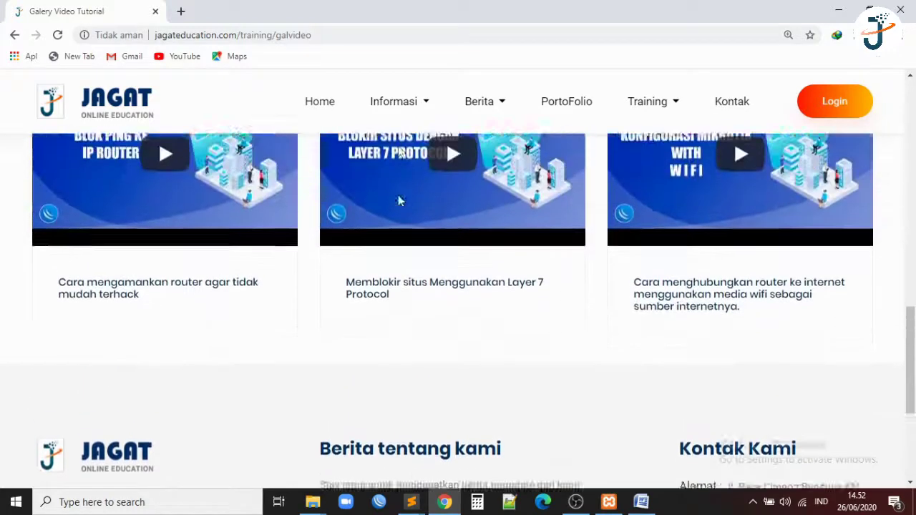
scroll(398, 195, "up", 2)
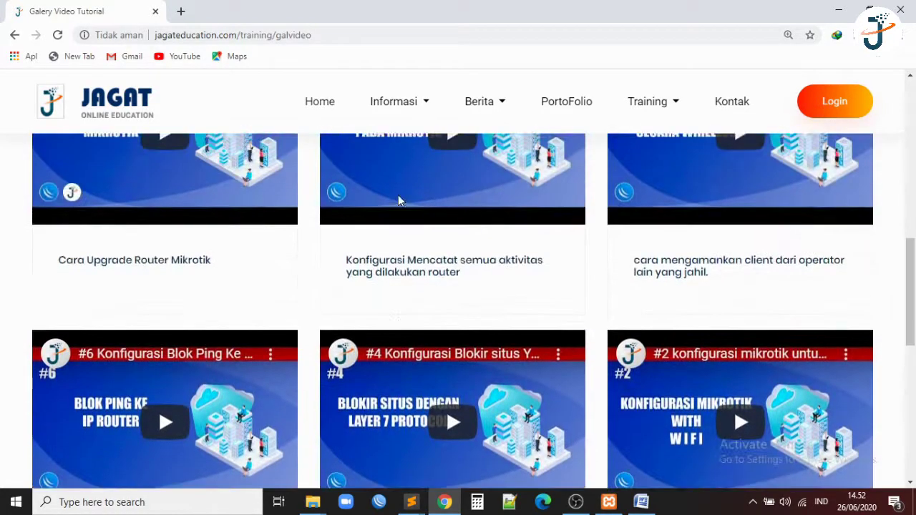
left_click(417, 101)
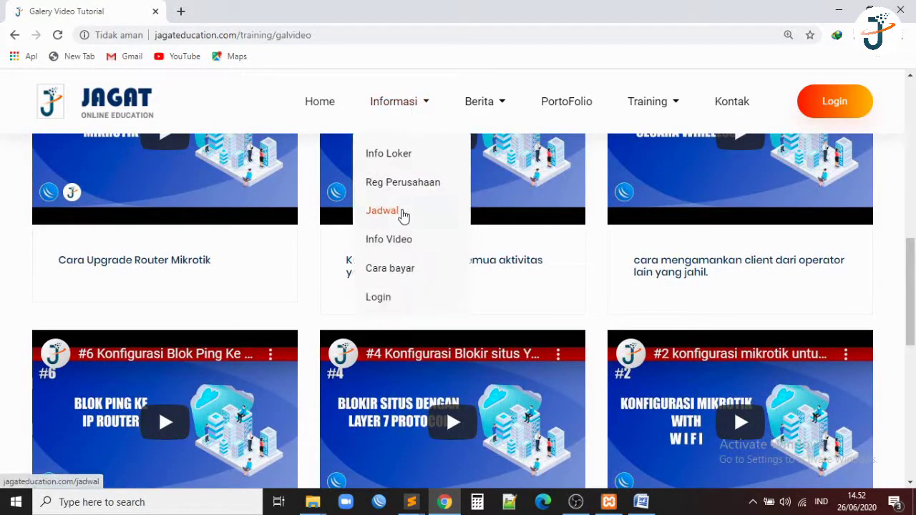
Read the Cara Bayar shopping guide and bank accounts, then reveal the Berita dropdown.
left_click(402, 275)
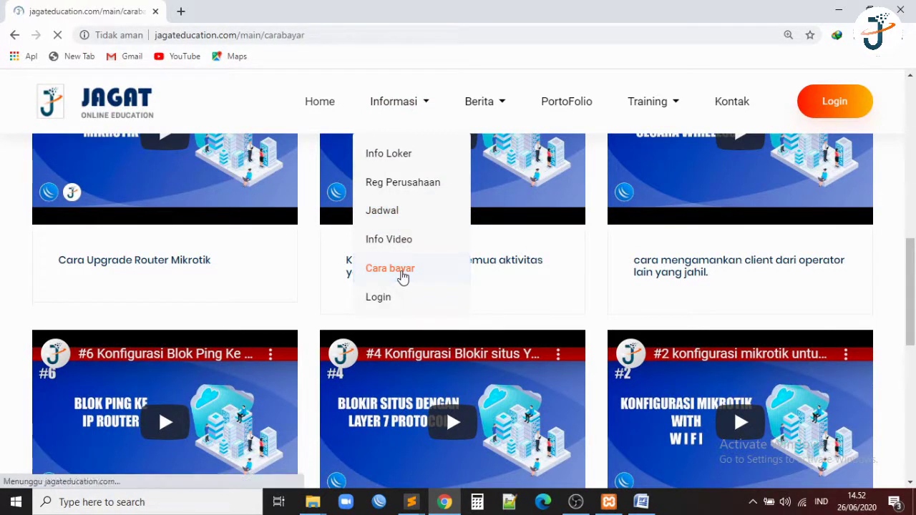
scroll(401, 276, "down", 5)
scroll(403, 277, "down", 1)
scroll(403, 277, "down", 3)
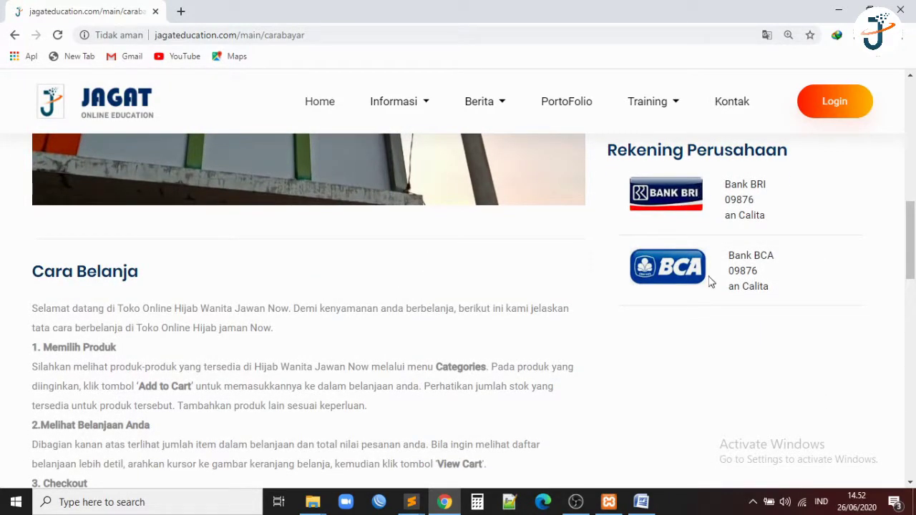
scroll(556, 268, "up", 10)
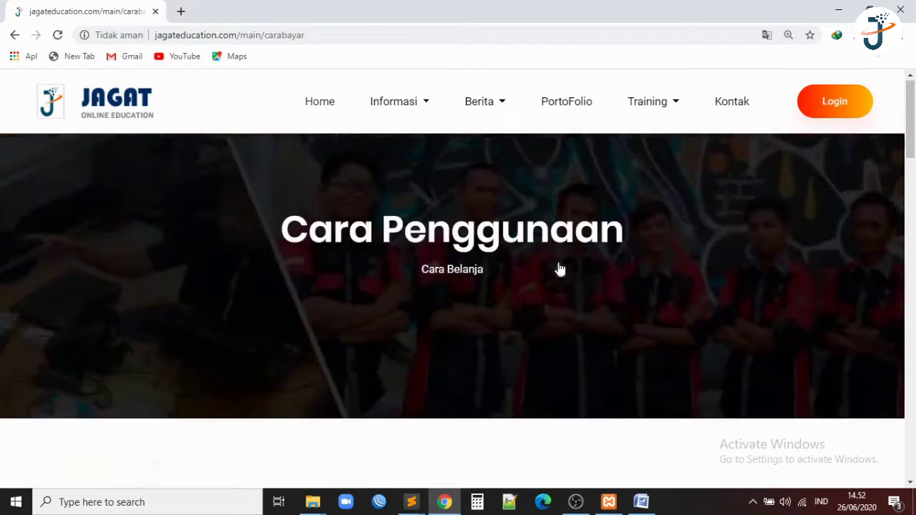
mouse_move(423, 112)
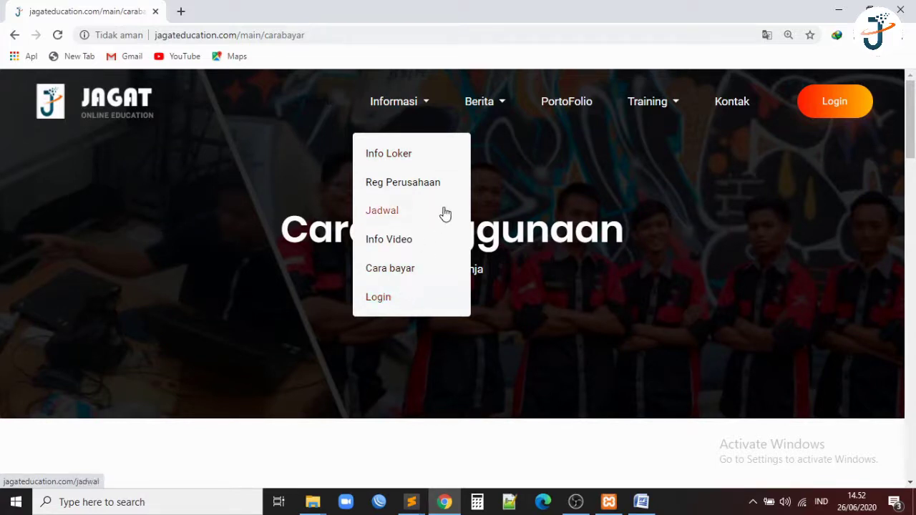
mouse_move(491, 104)
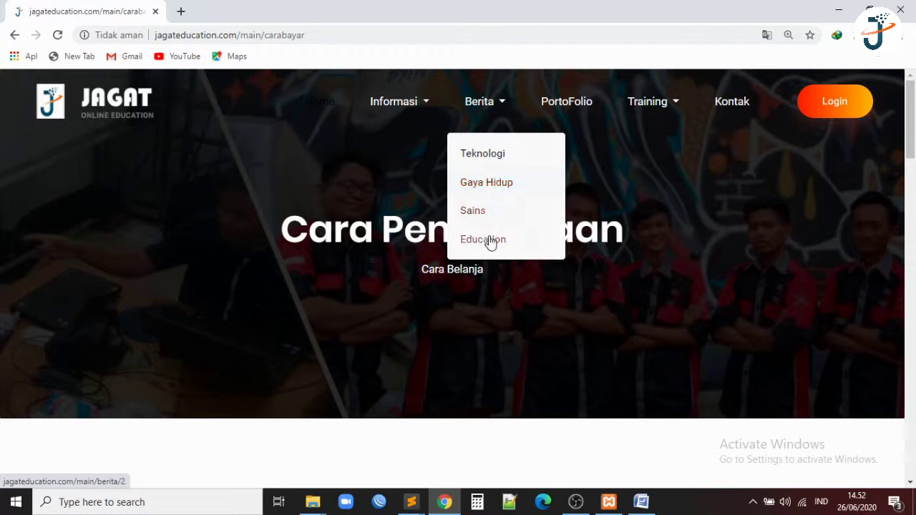
Browse the Teknologi news articles.
left_click(490, 159)
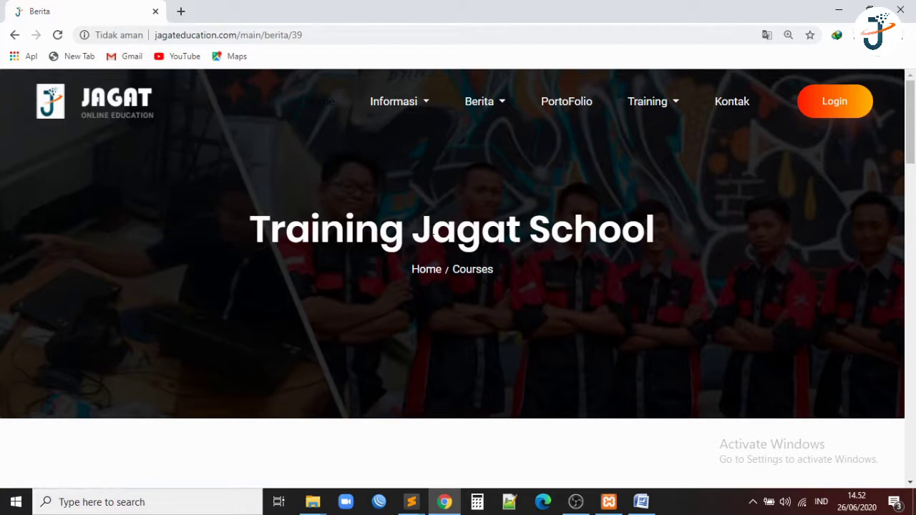
scroll(433, 230, "down", 1)
scroll(441, 207, "down", 5)
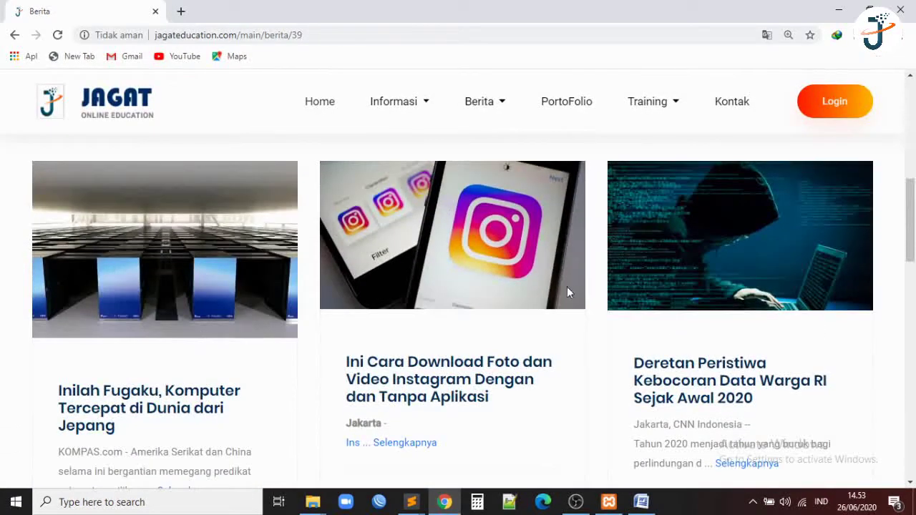
scroll(568, 293, "down", 3)
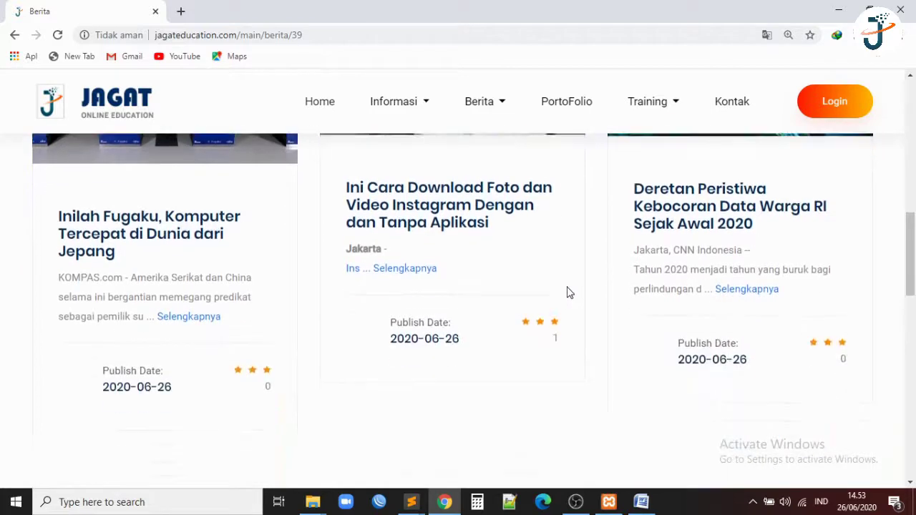
scroll(568, 292, "up", 3)
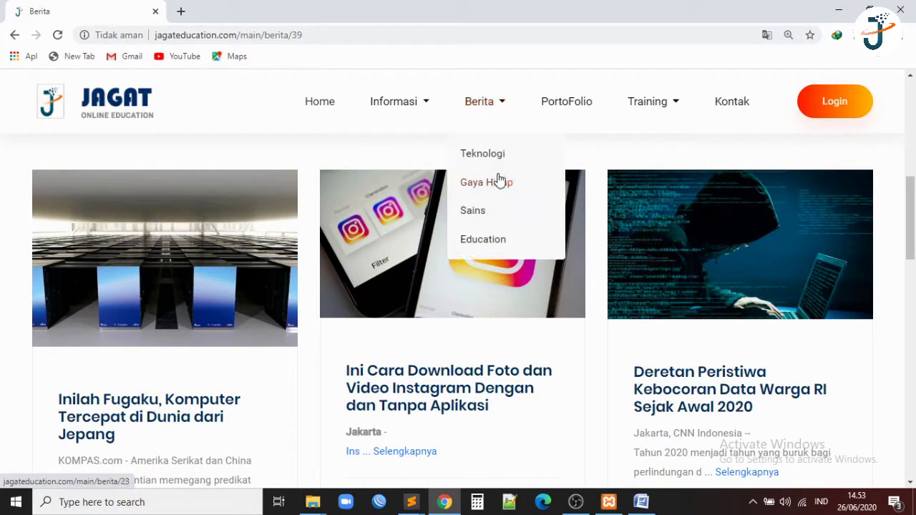
Browse the Gaya Hidup and Sains news categories.
left_click(500, 180)
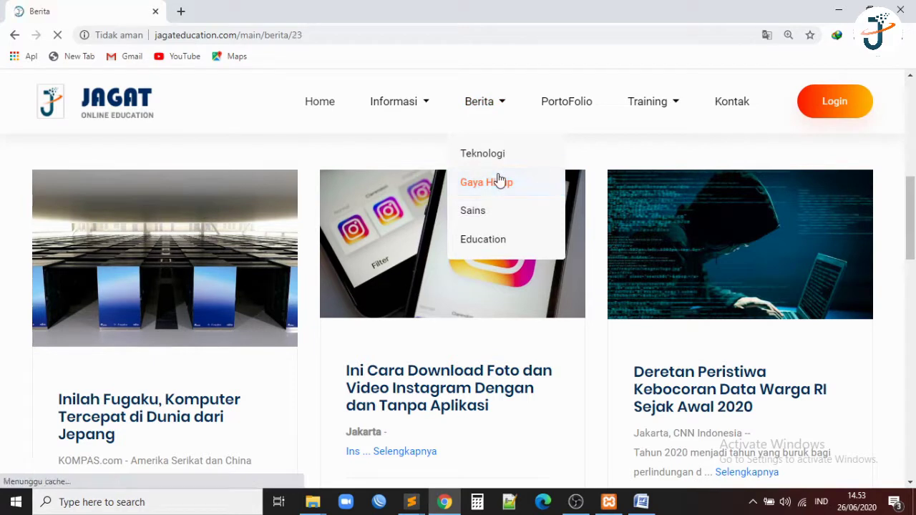
scroll(499, 180, "down", 2)
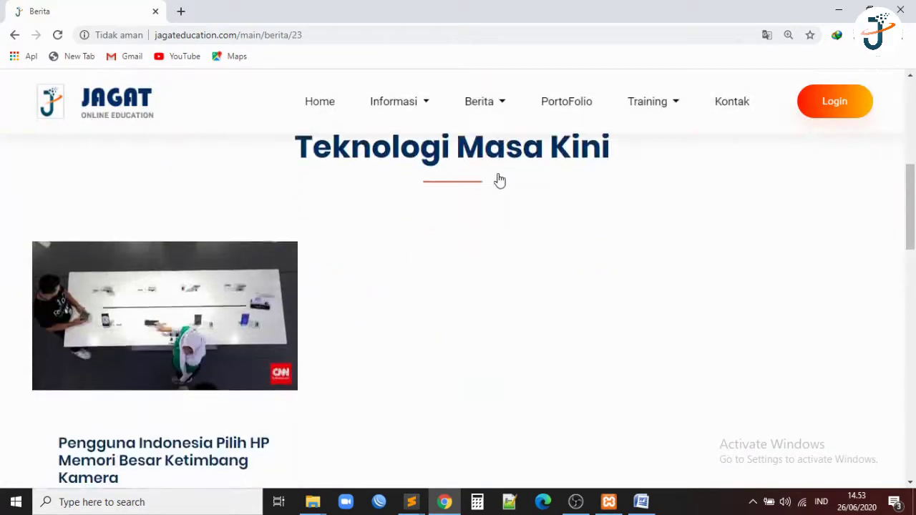
scroll(487, 129, "up", 1)
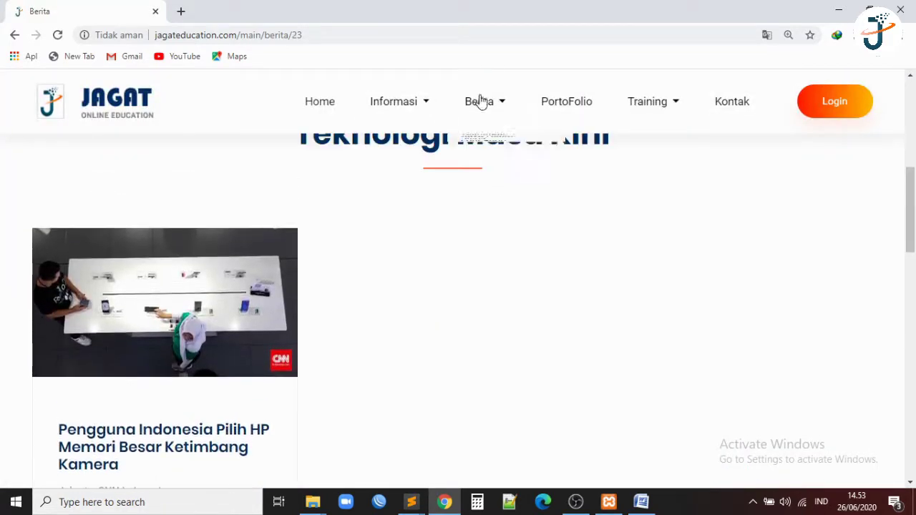
left_click(484, 215)
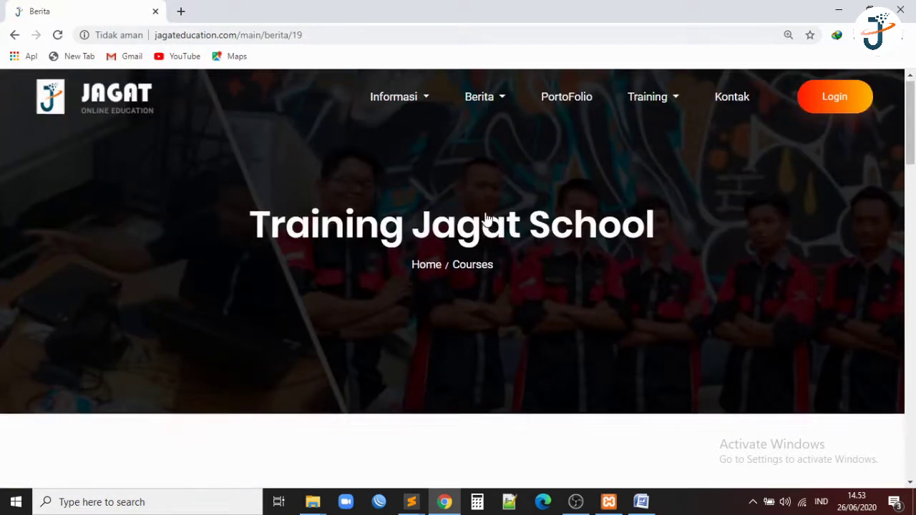
scroll(487, 219, "down", 5)
scroll(486, 218, "down", 2)
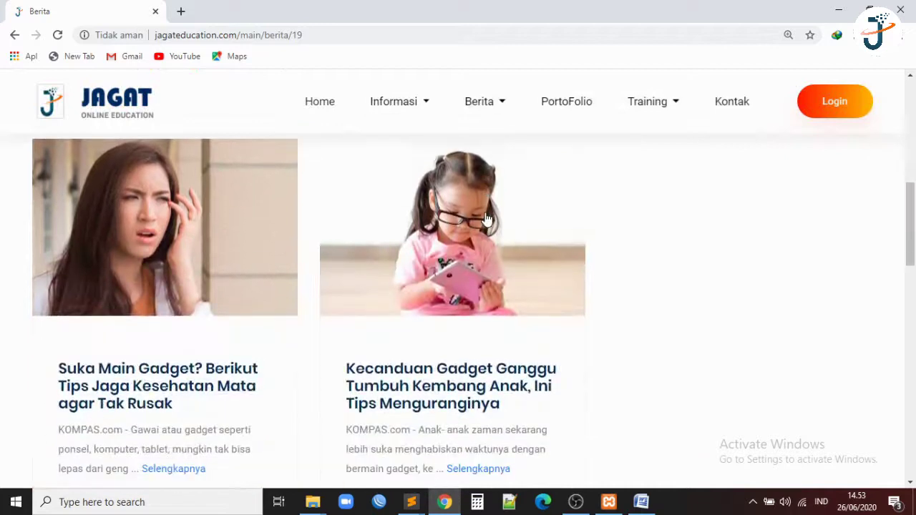
scroll(486, 219, "up", 1)
Open the Education news category showing KOMPAS New Normal articles.
mouse_move(491, 108)
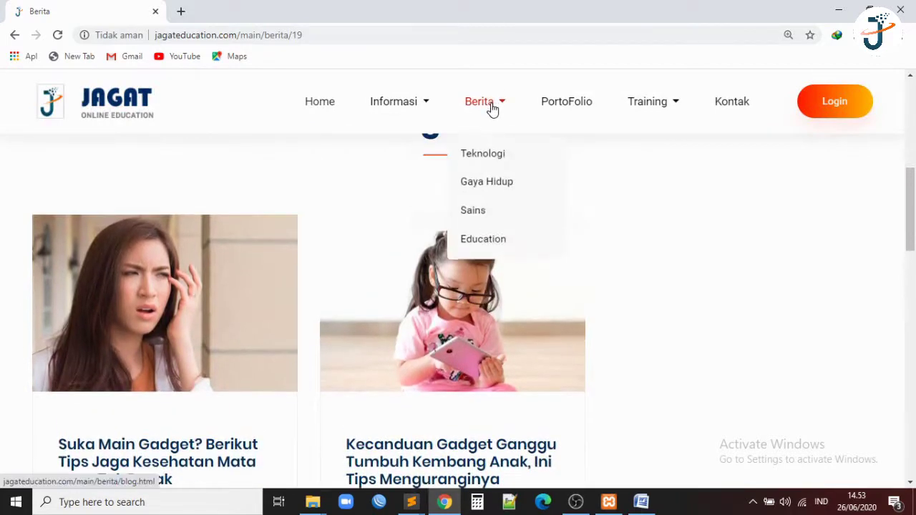
left_click(483, 239)
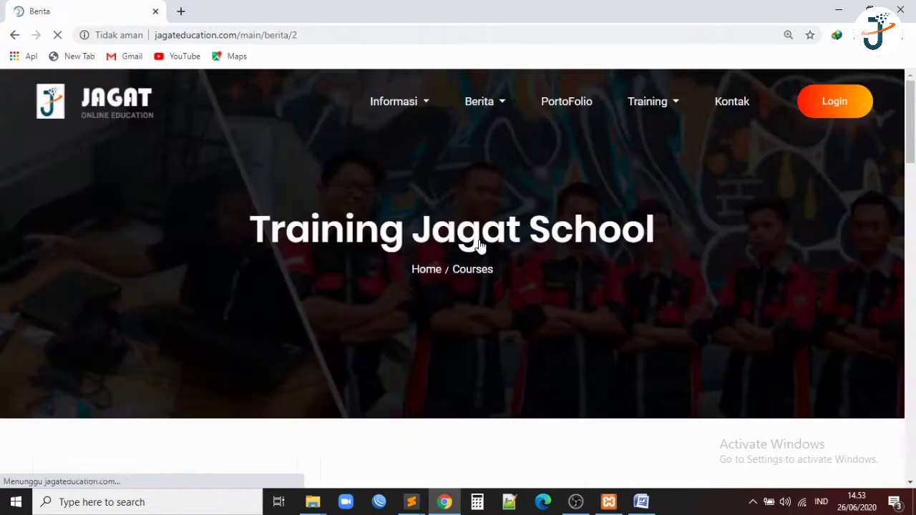
scroll(480, 246, "down", 6)
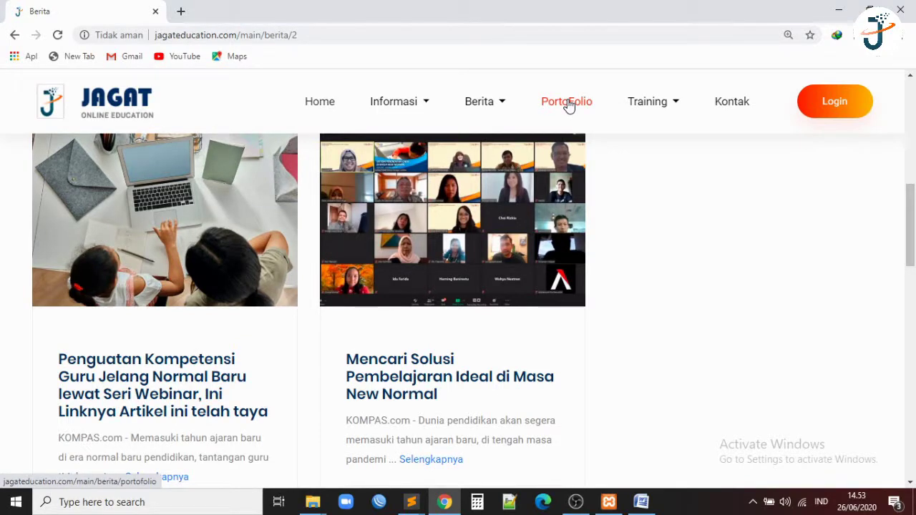
View the Robot Cerdas AD, Networking and 3D Desain project cards on Portofolio.
left_click(568, 104)
scroll(524, 178, "down", 1)
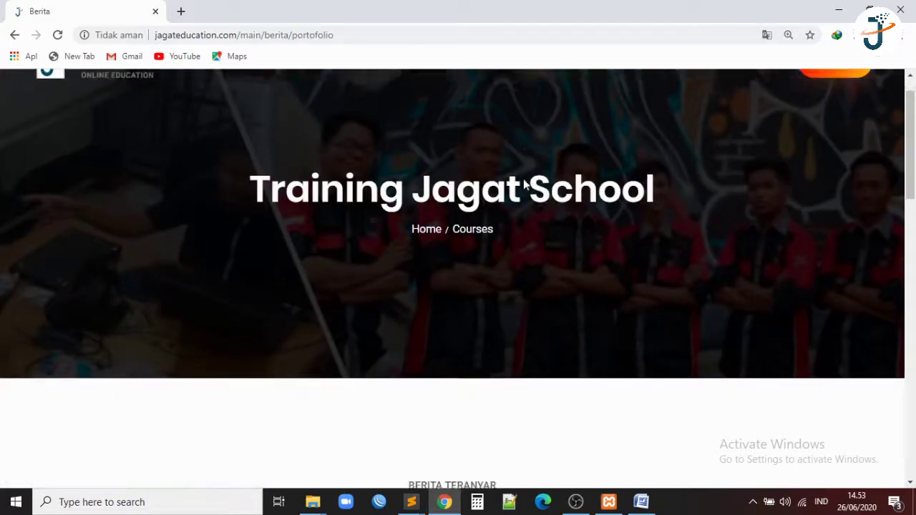
scroll(523, 184, "down", 2)
scroll(523, 184, "down", 2)
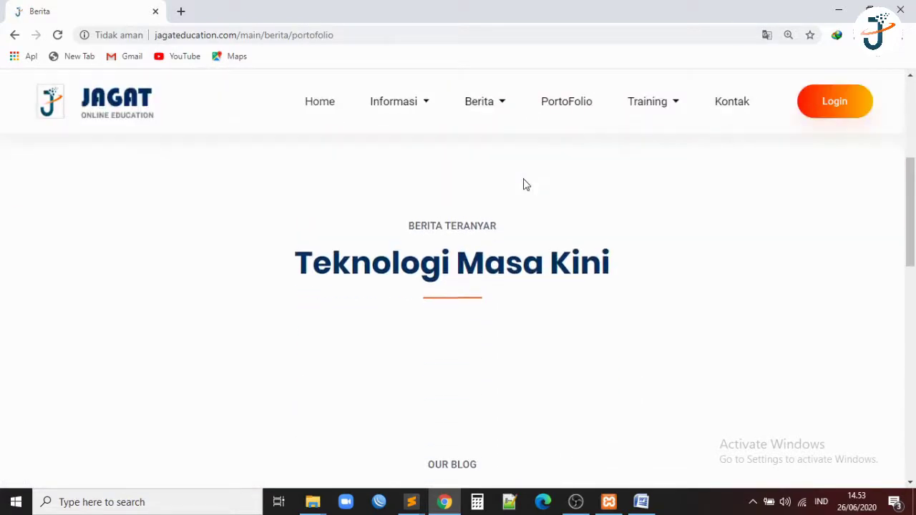
scroll(524, 185, "down", 3)
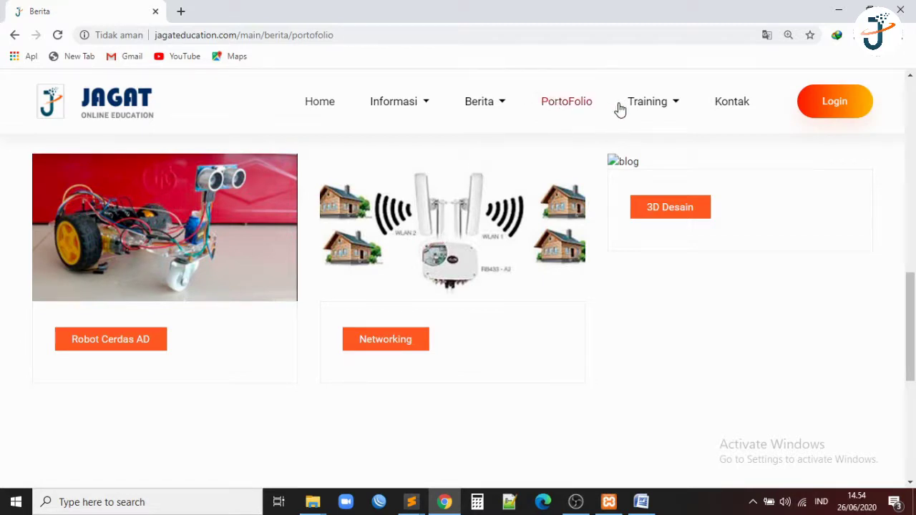
mouse_move(646, 113)
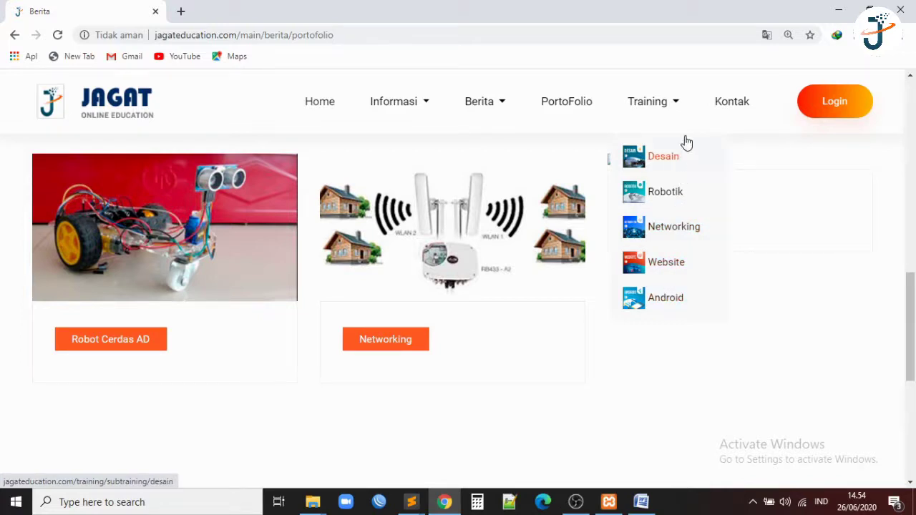
Scroll the Kontak page's office location map and Hubungi Kami message form.
left_click(726, 104)
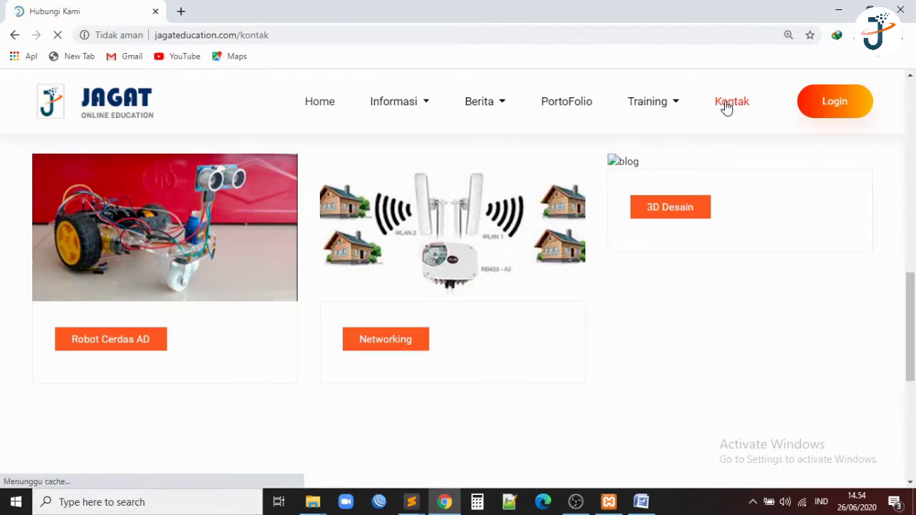
scroll(607, 227, "down", 3)
scroll(608, 227, "up", 1)
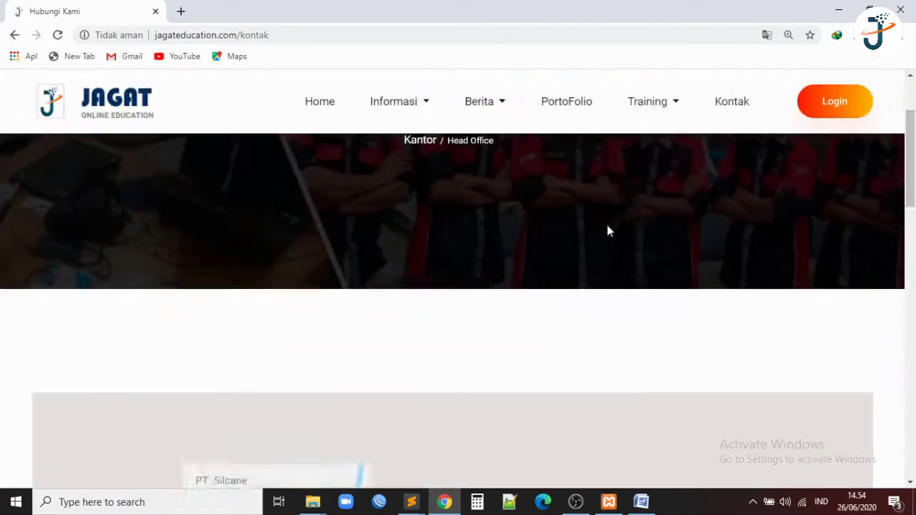
scroll(607, 227, "down", 2)
scroll(606, 230, "down", 1)
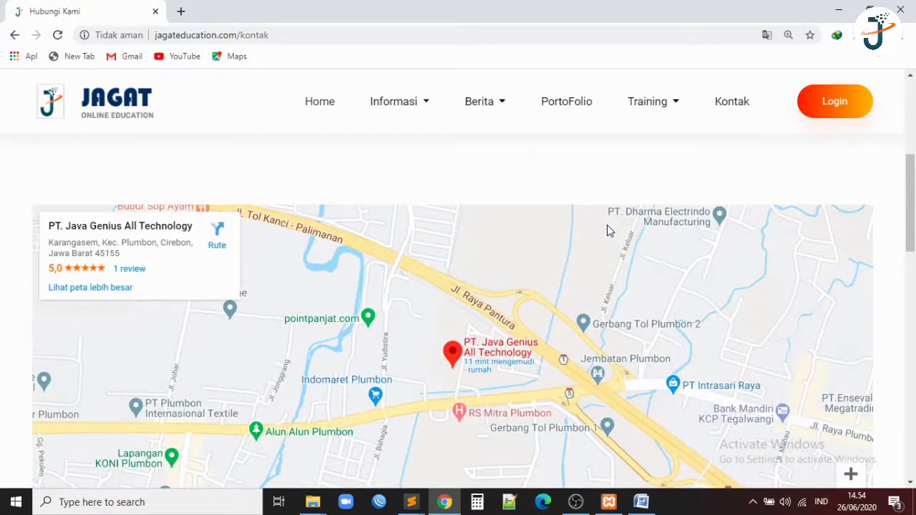
scroll(607, 231, "down", 5)
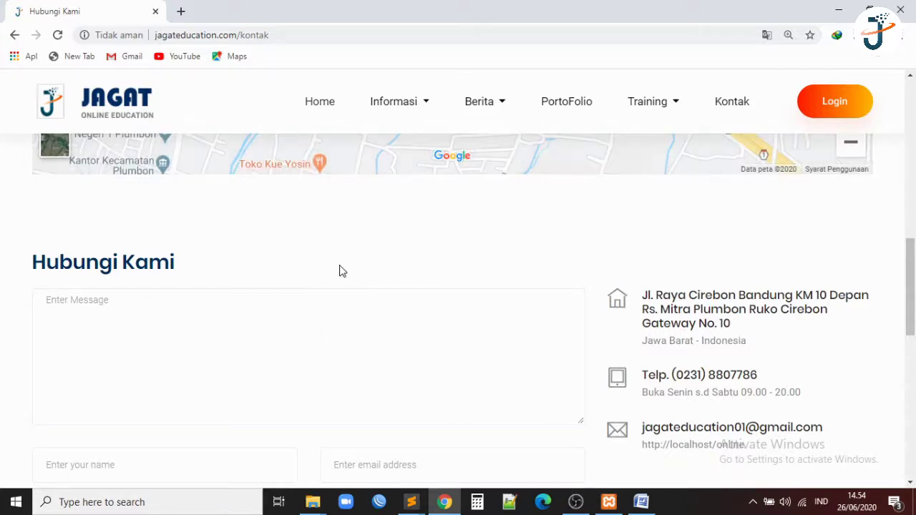
scroll(340, 270, "up", 4)
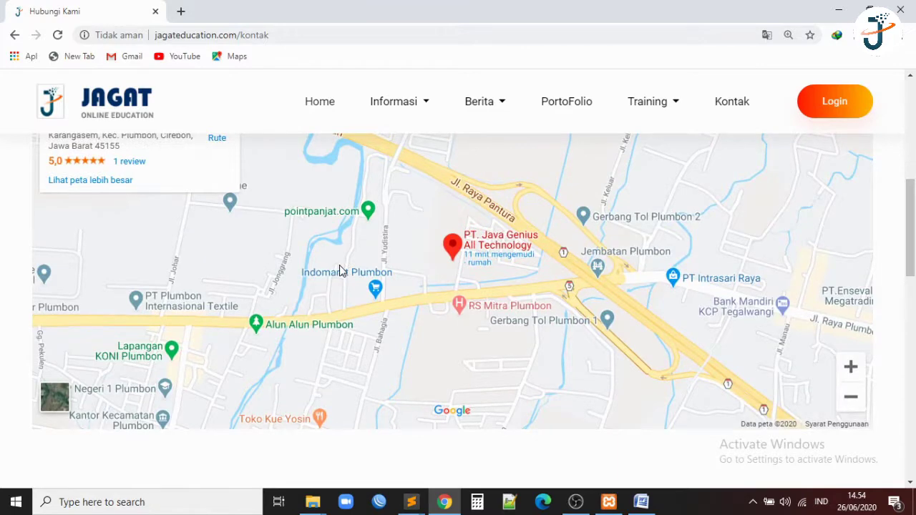
scroll(340, 270, "up", 1)
scroll(470, 255, "down", 2)
scroll(470, 254, "up", 1)
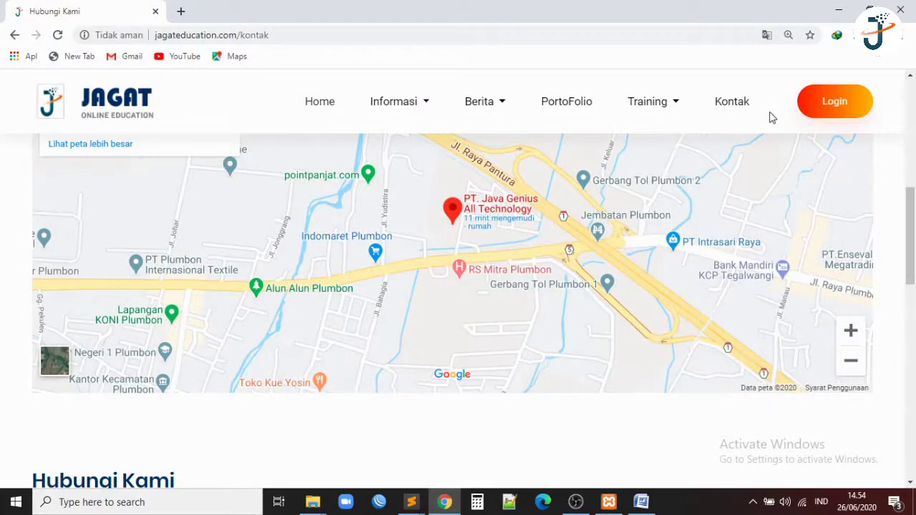
Go to the Login page and follow its Create Account link to the Register Peserta form.
left_click(832, 103)
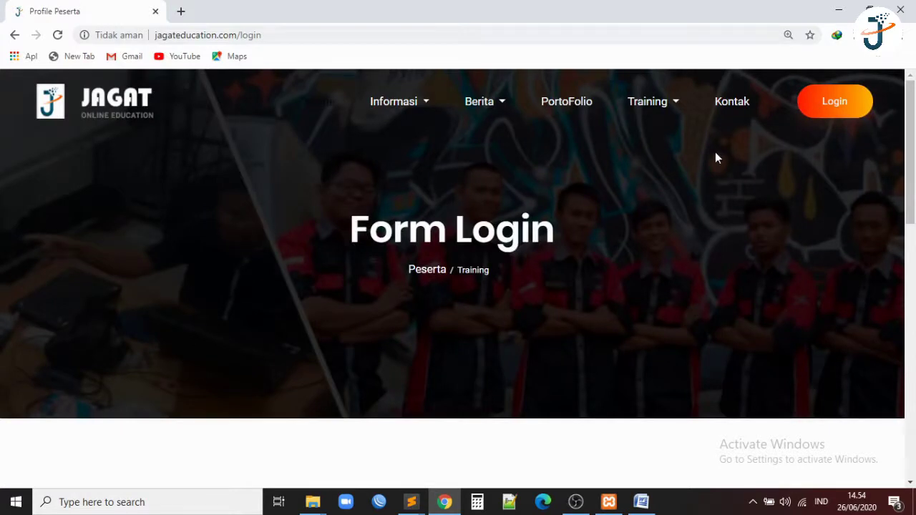
scroll(536, 236, "down", 4)
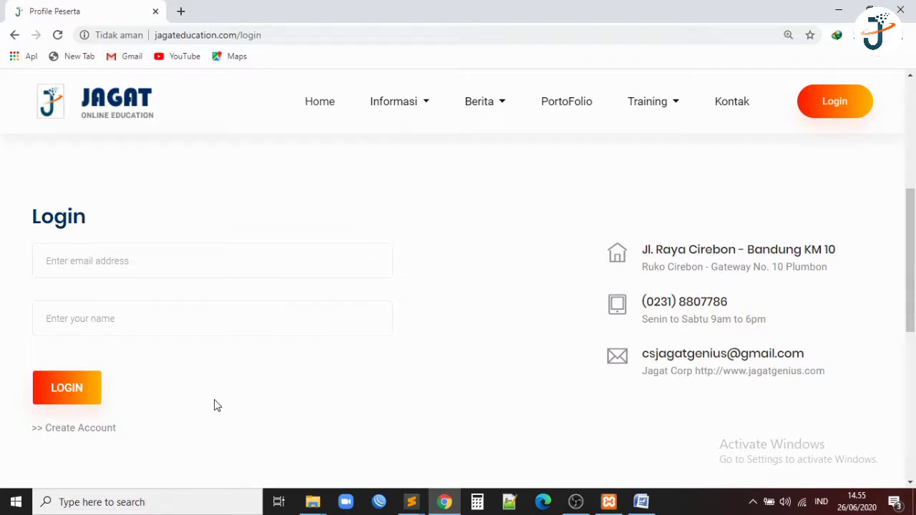
left_click(92, 434)
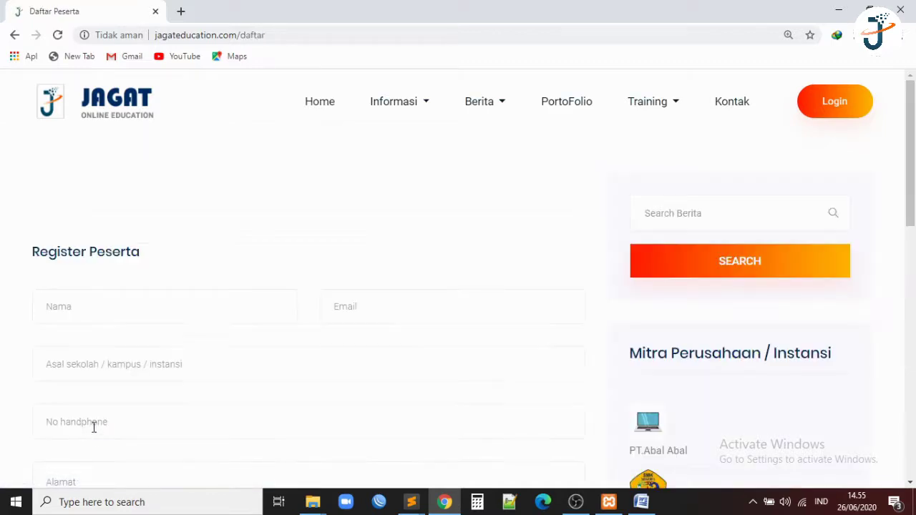
Enter the participant's name, e-mail, school SMK CIREBON, phone number and home address.
left_click(210, 293)
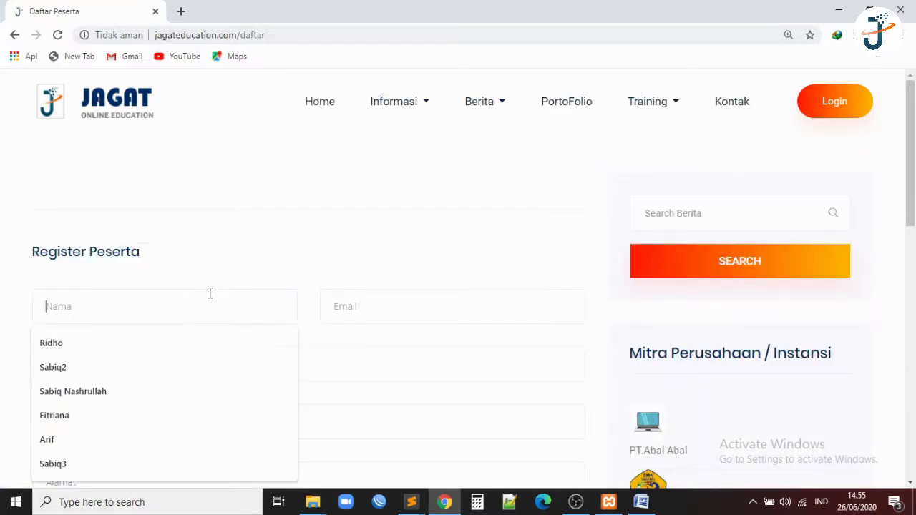
left_click(286, 242)
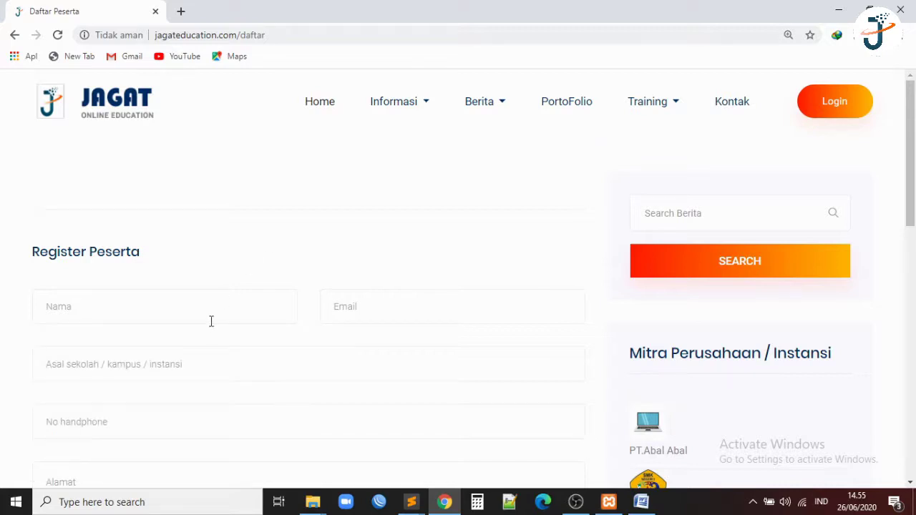
scroll(208, 324, "down", 1)
scroll(208, 324, "down", 2)
scroll(208, 324, "up", 2)
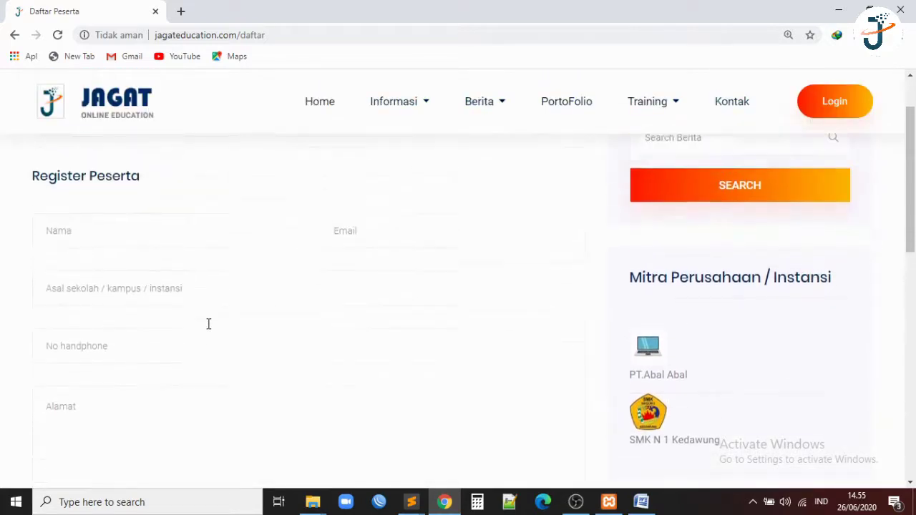
left_click(216, 247)
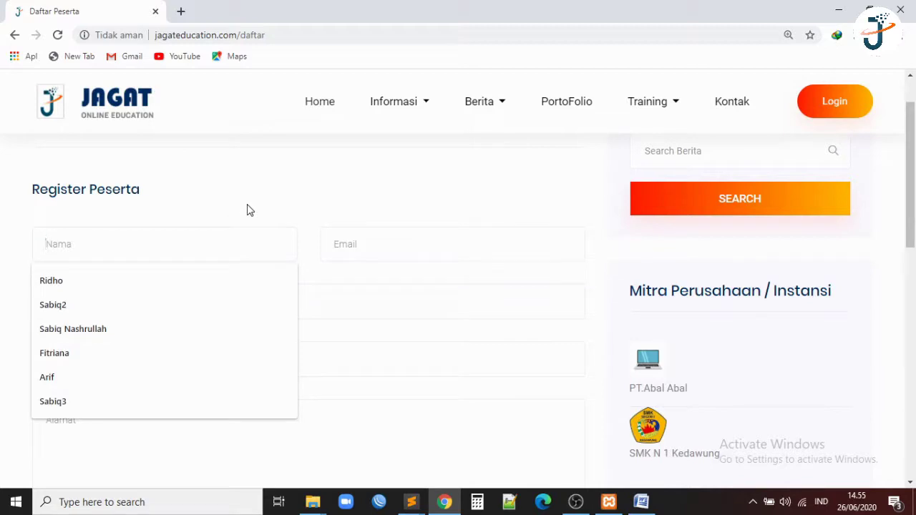
type("A")
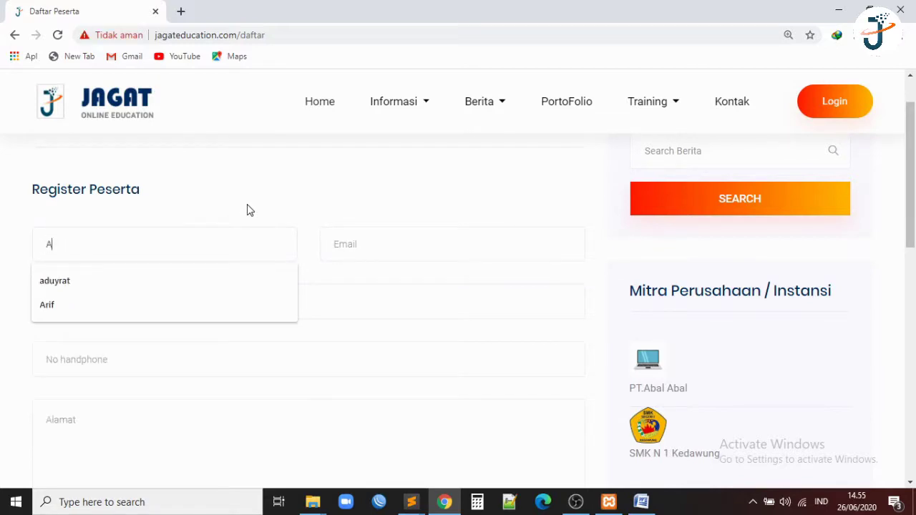
type("duyrat")
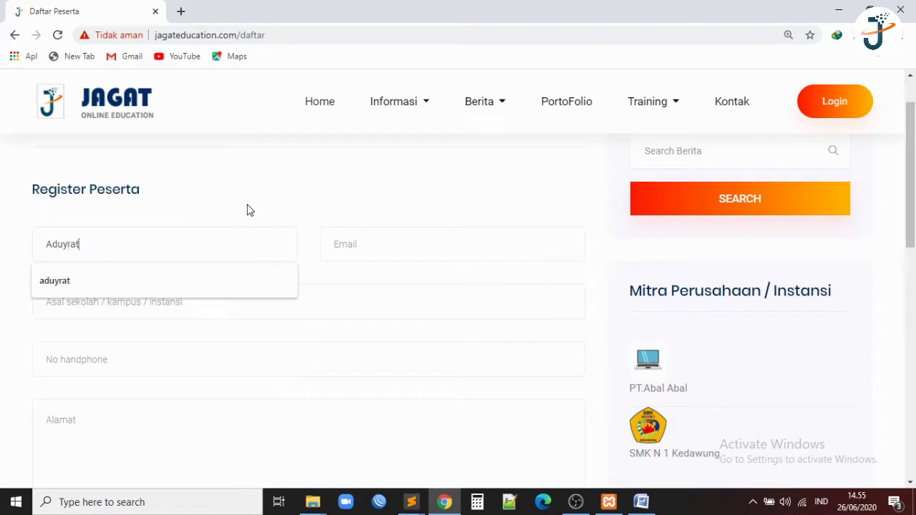
left_click(370, 245)
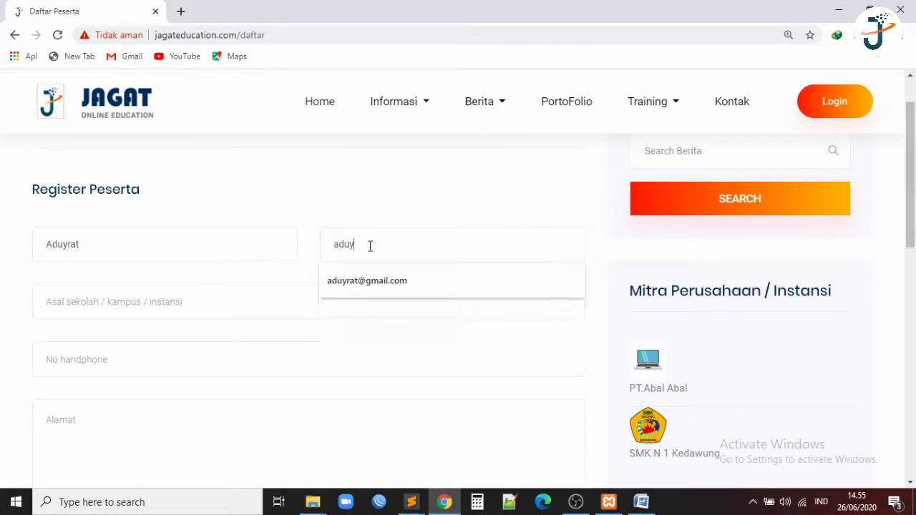
left_click(262, 297)
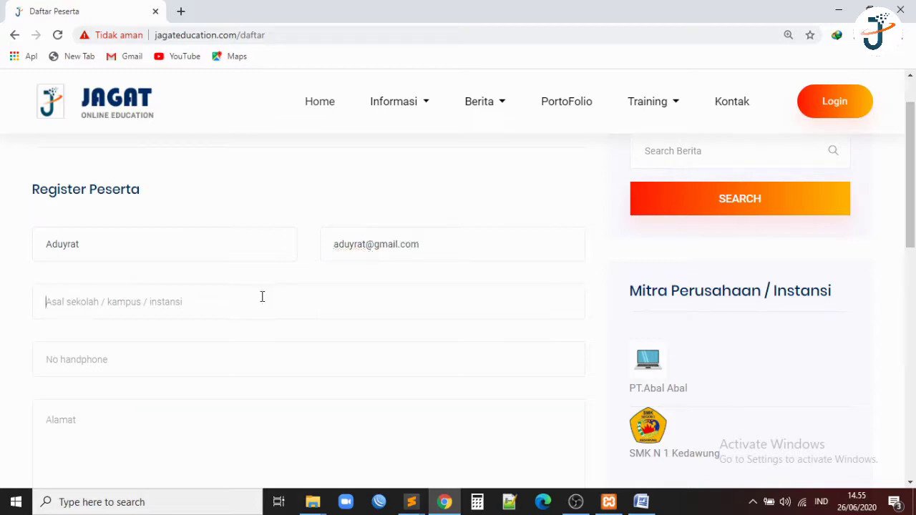
type("SMK")
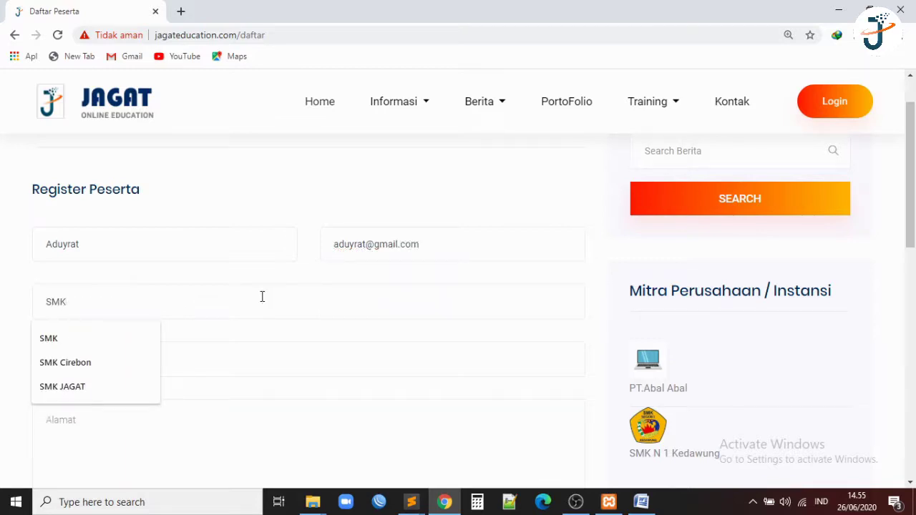
type(" CIREBON")
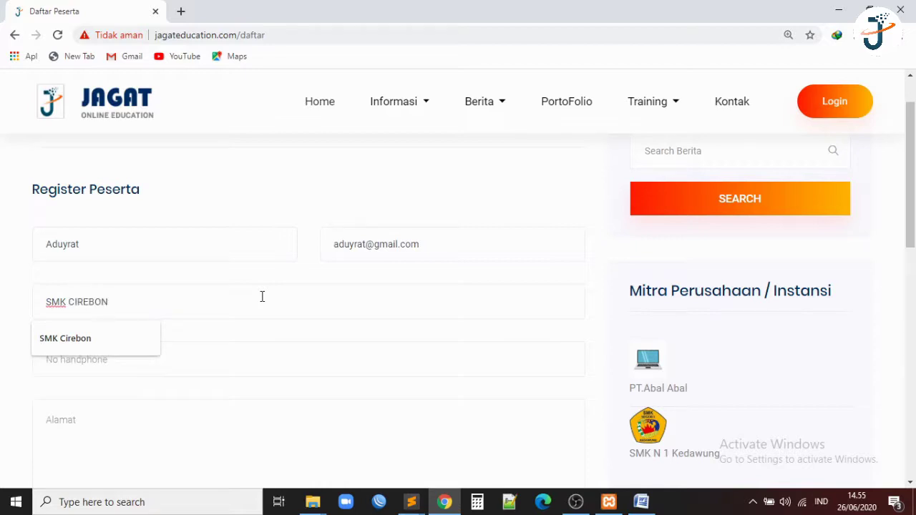
key("Tab")
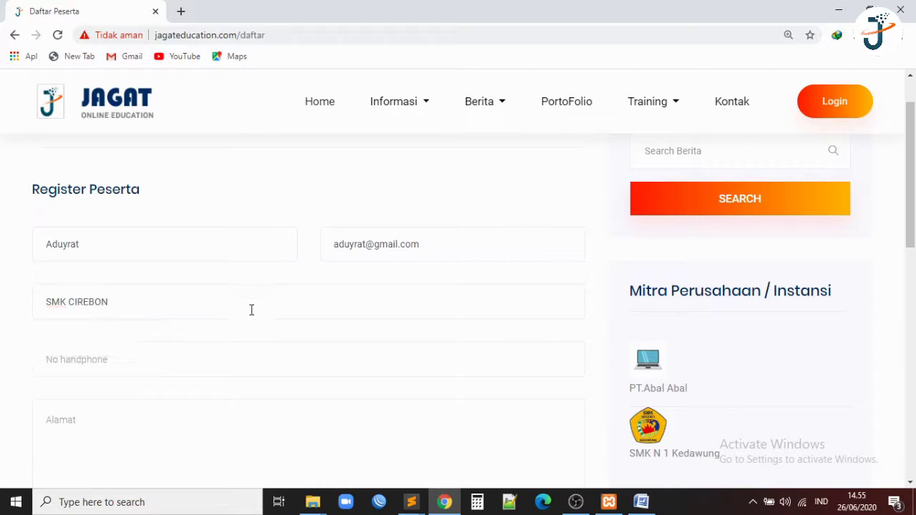
type("087654321")
key("Tab")
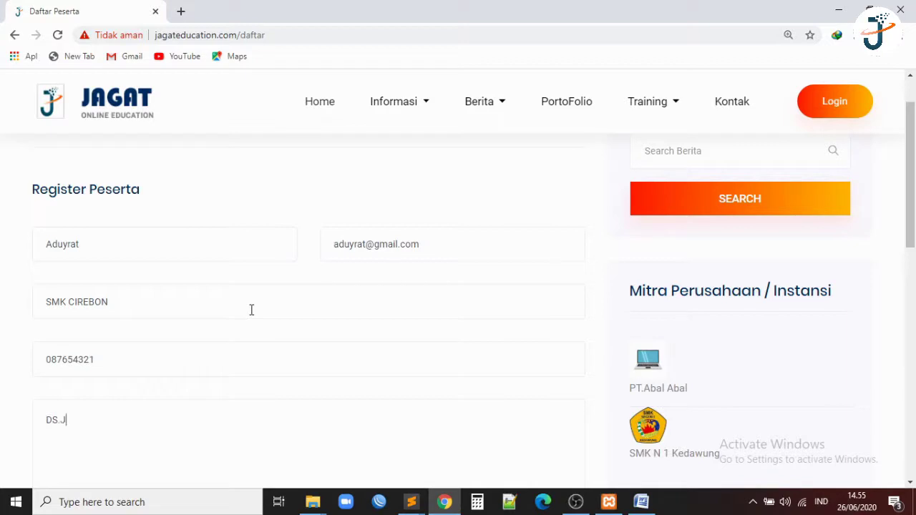
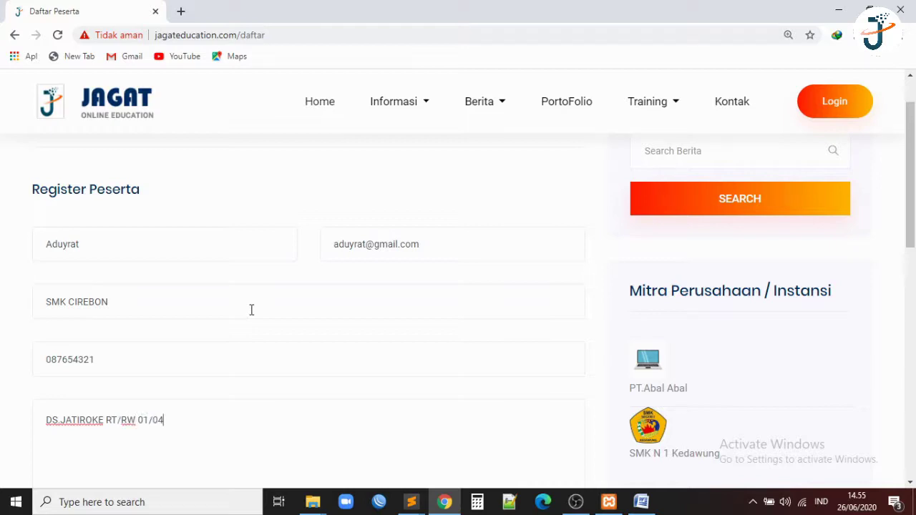
Set the account password and submit the Register Peserta form.
scroll(251, 309, "down", 3)
scroll(251, 309, "down", 1)
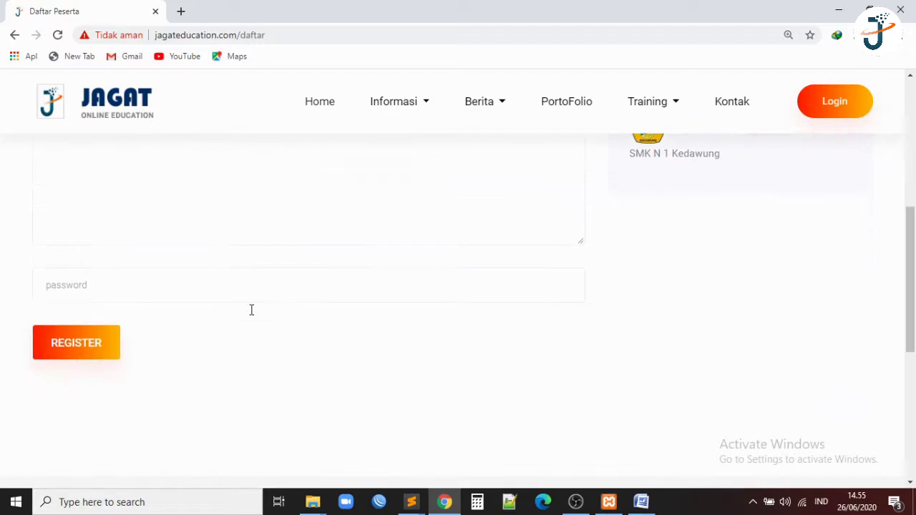
left_click(184, 288)
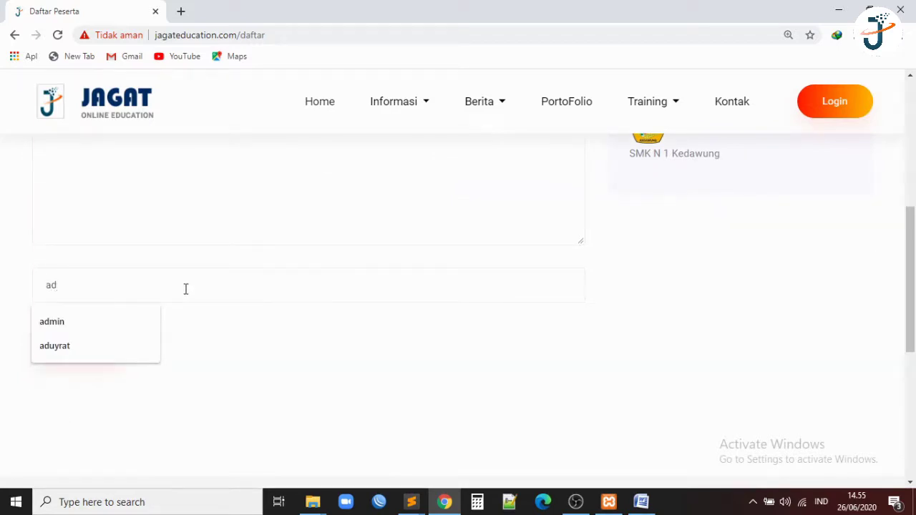
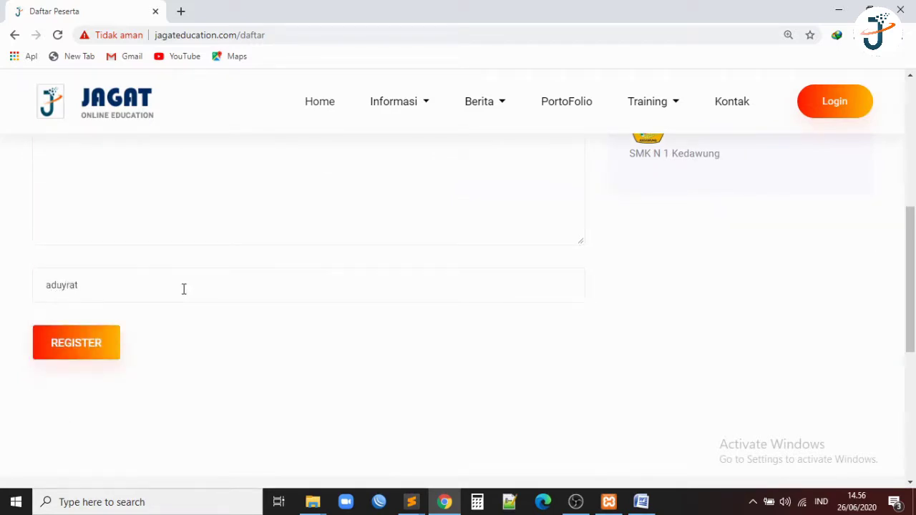
scroll(135, 321, "up", 4)
scroll(139, 325, "down", 3)
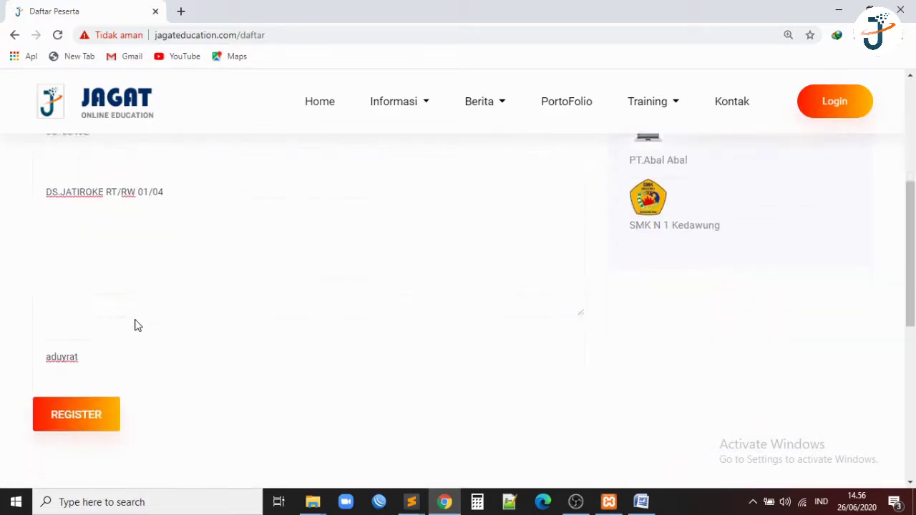
left_click(82, 387)
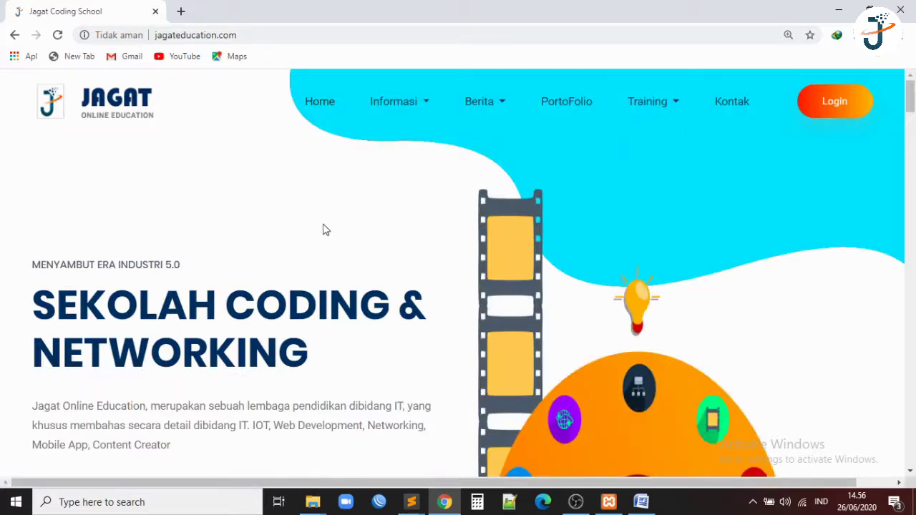
On the Login page, enter the new account's e-mail and password and log in.
left_click(824, 104)
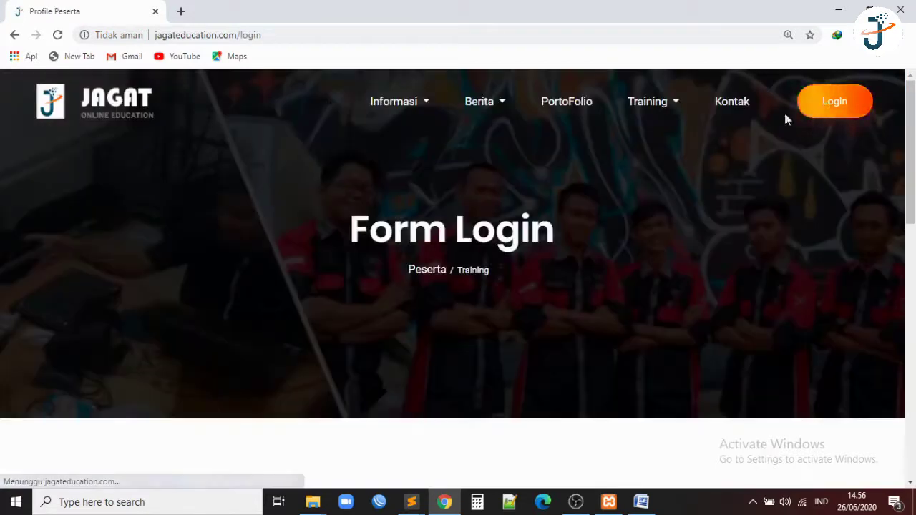
scroll(678, 204, "down", 5)
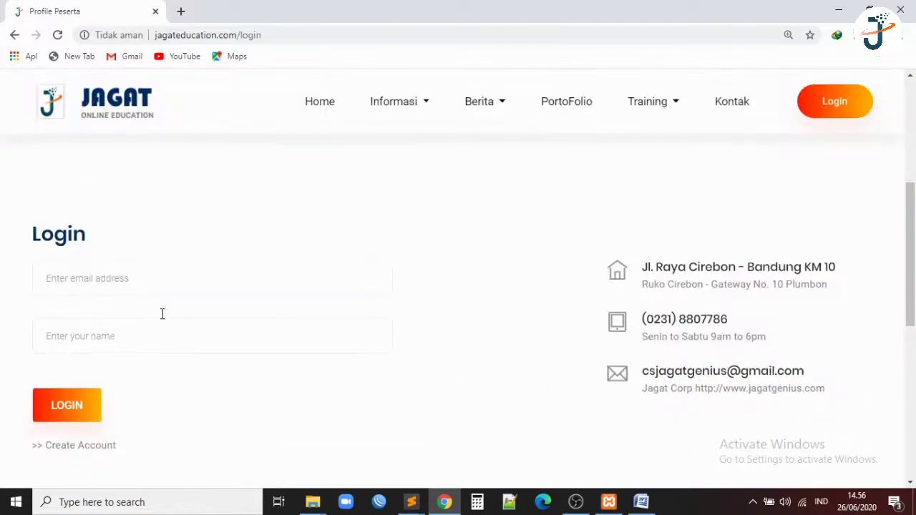
left_click(167, 279)
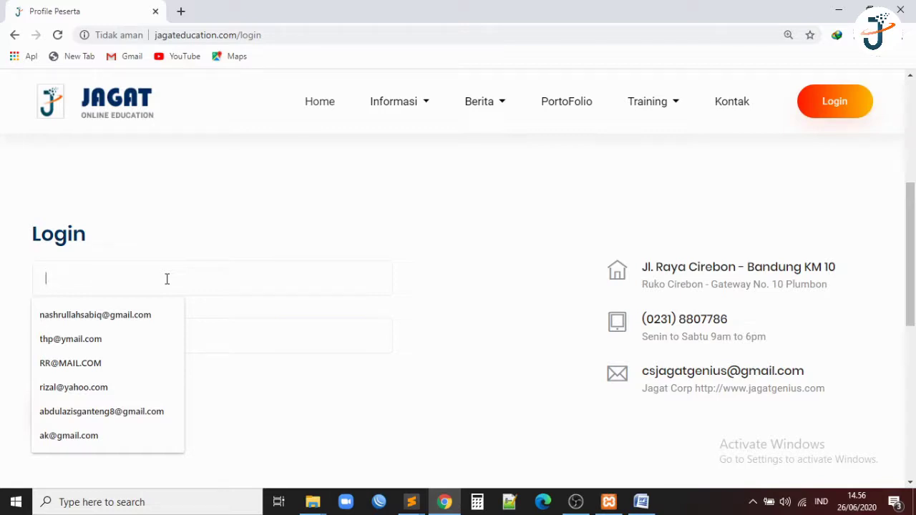
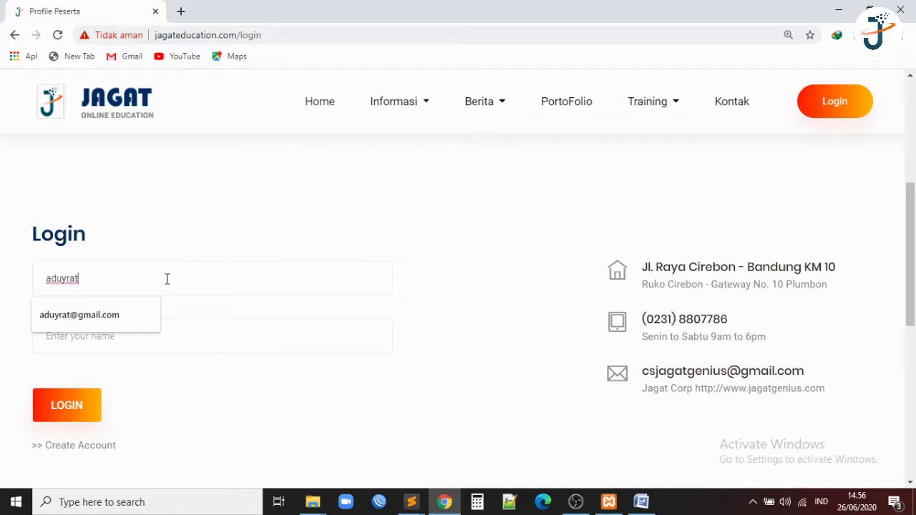
key("Tab")
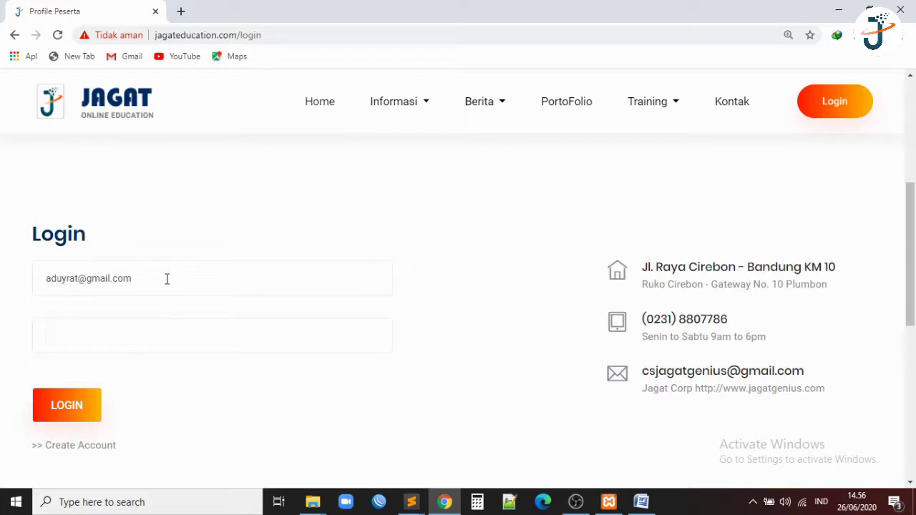
left_click(92, 407)
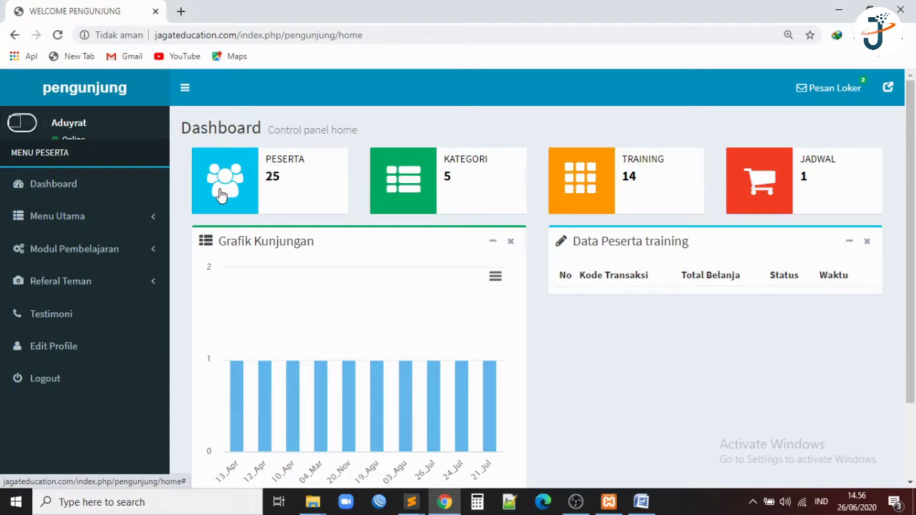
Expand and collapse Menu Utama, Modul Pembelajaran and Referal Teman, leaving Menu Utama open.
left_click(82, 218)
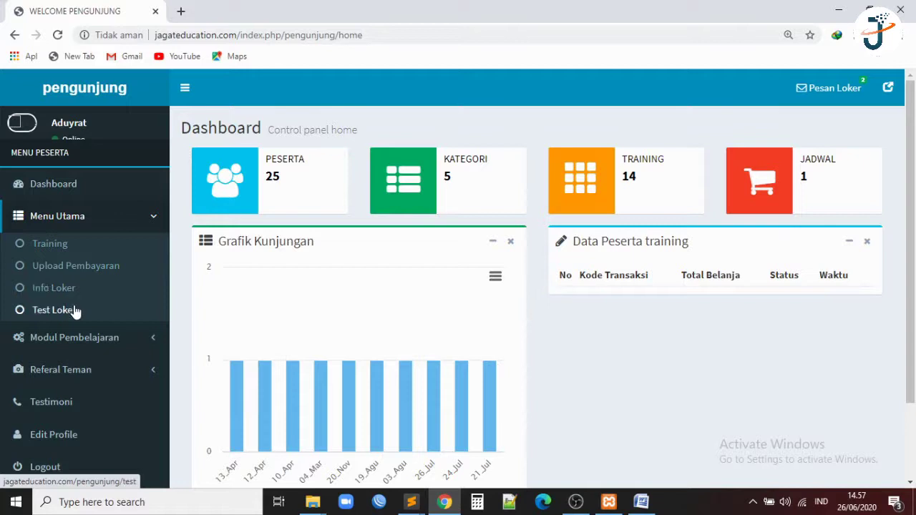
left_click(84, 337)
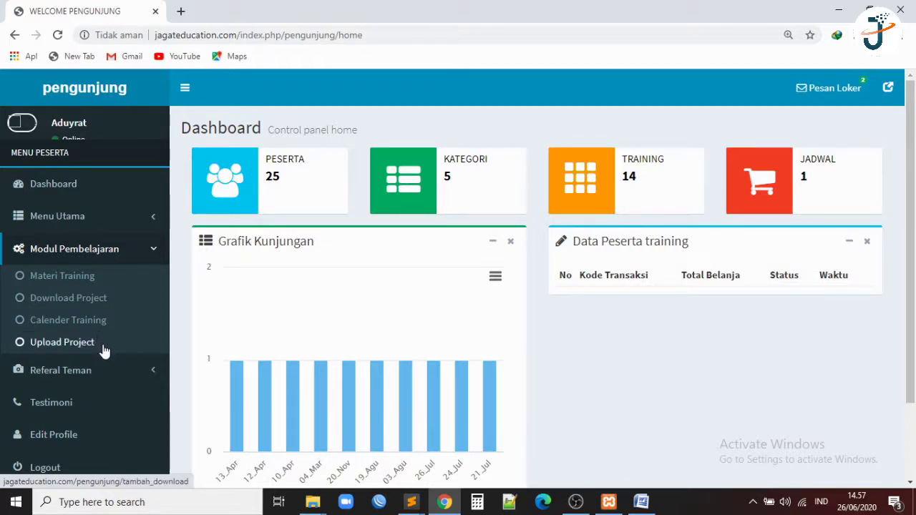
left_click(109, 249)
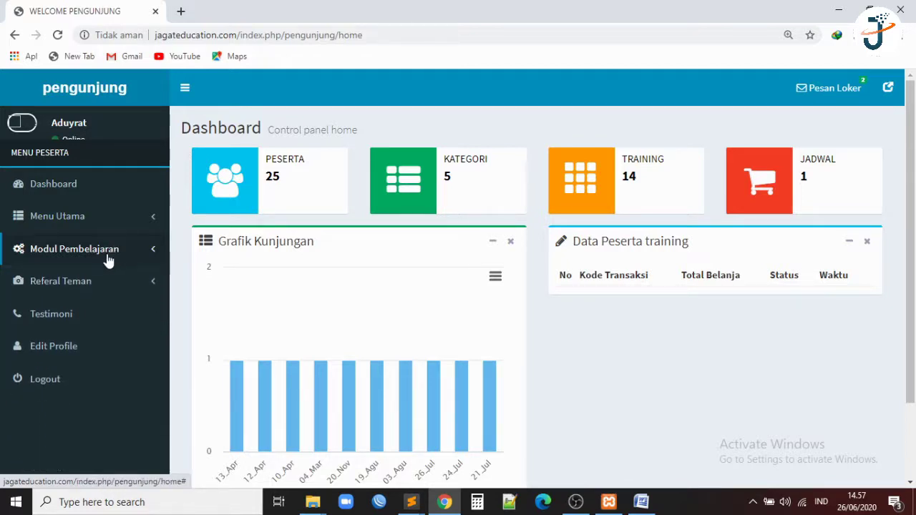
left_click(104, 279)
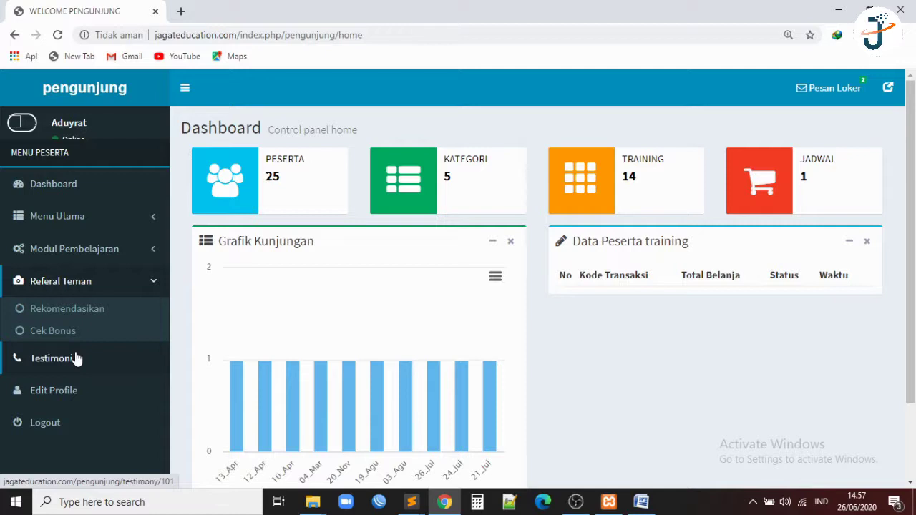
left_click(97, 292)
left_click(105, 226)
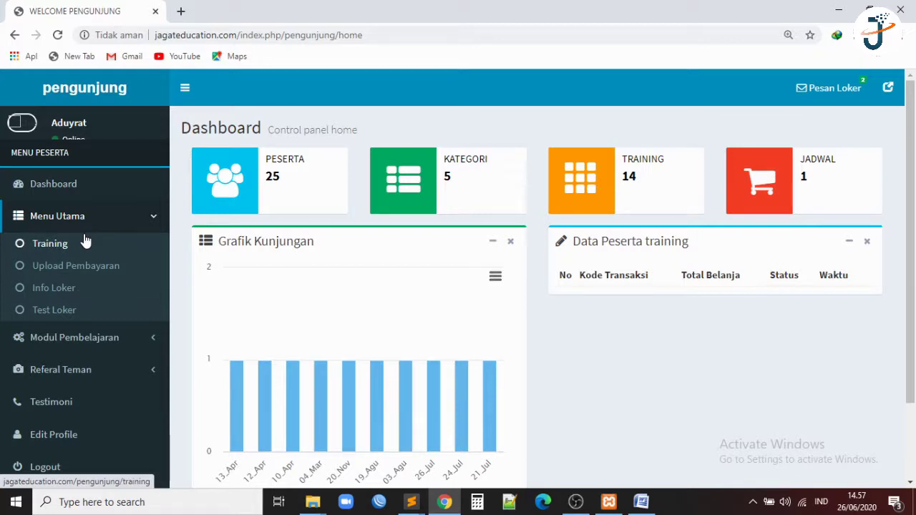
left_click(84, 242)
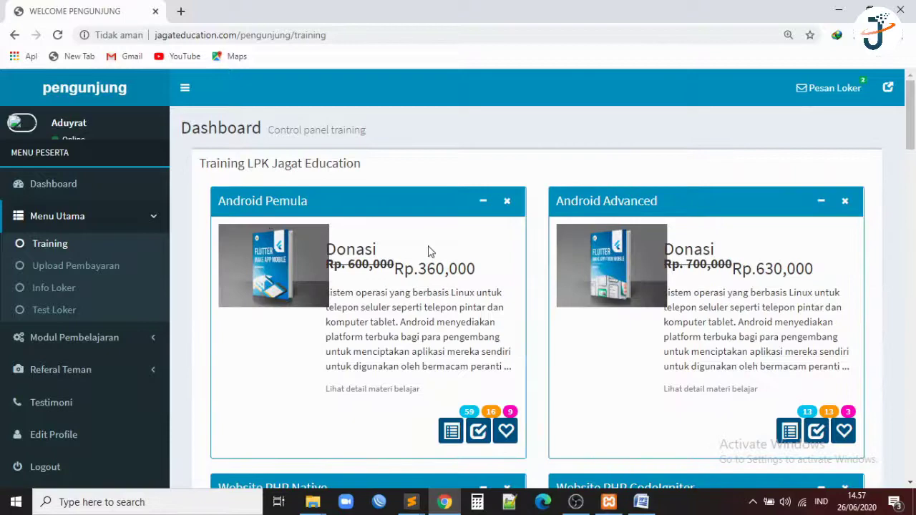
scroll(600, 295, "down", 4)
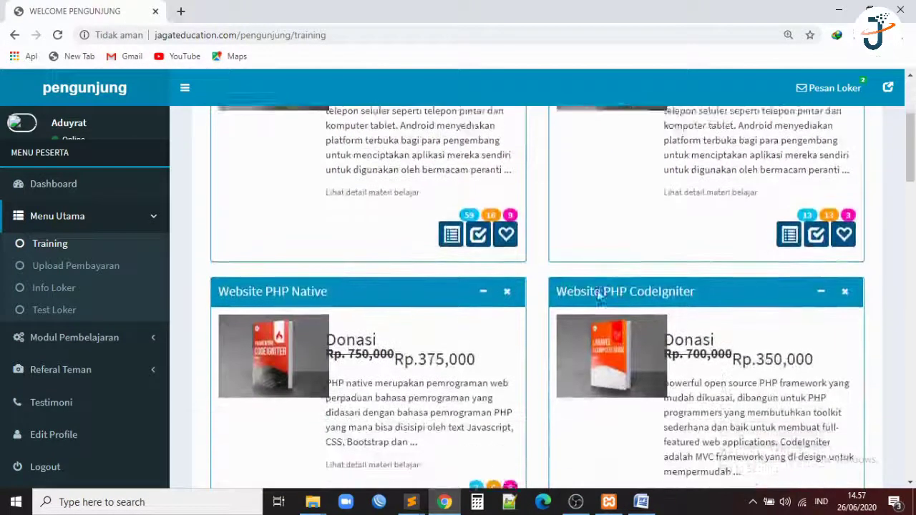
scroll(599, 294, "up", 3)
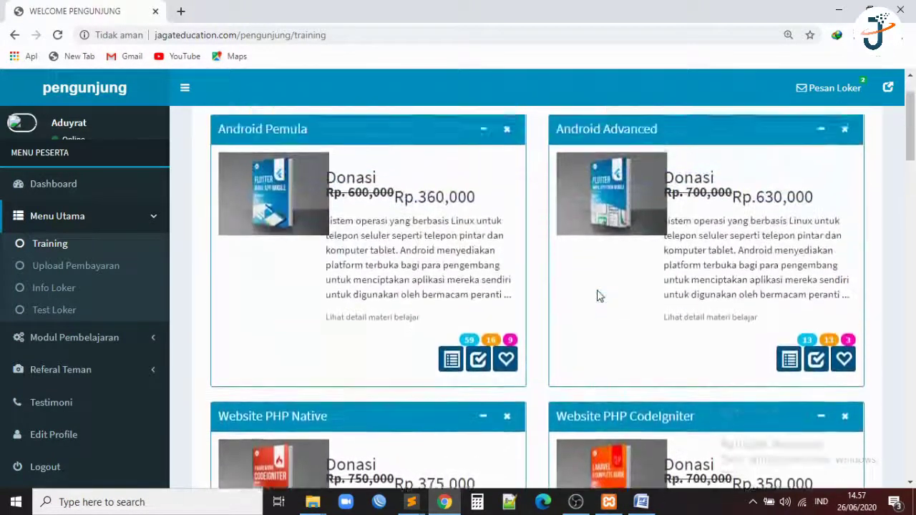
scroll(600, 296, "down", 2)
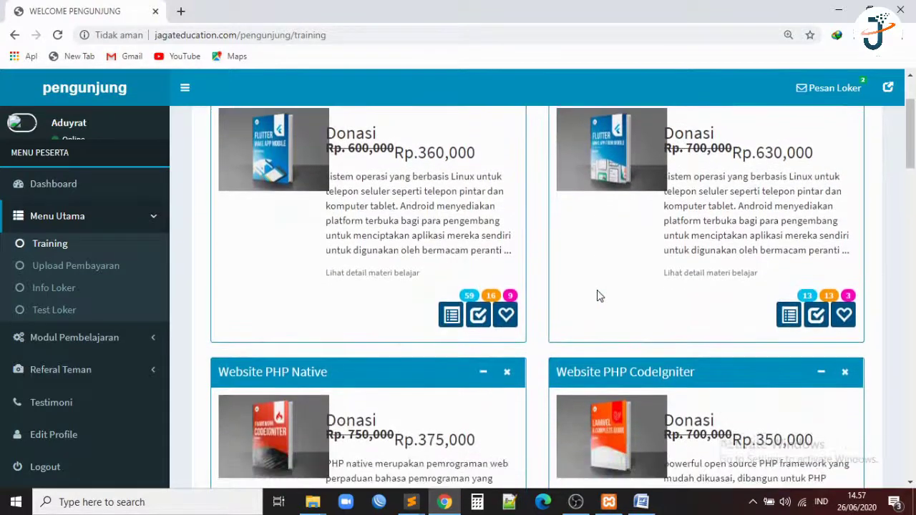
scroll(598, 289, "down", 3)
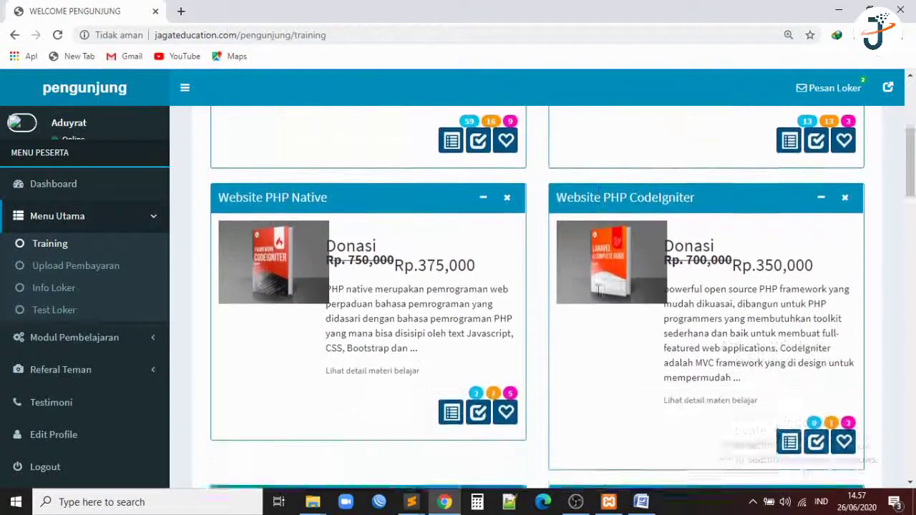
scroll(599, 290, "down", 1)
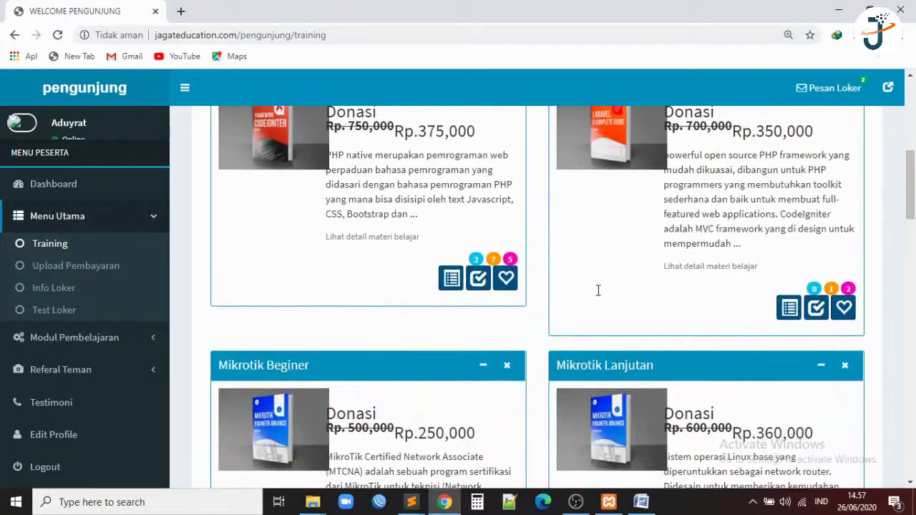
scroll(598, 290, "up", 6)
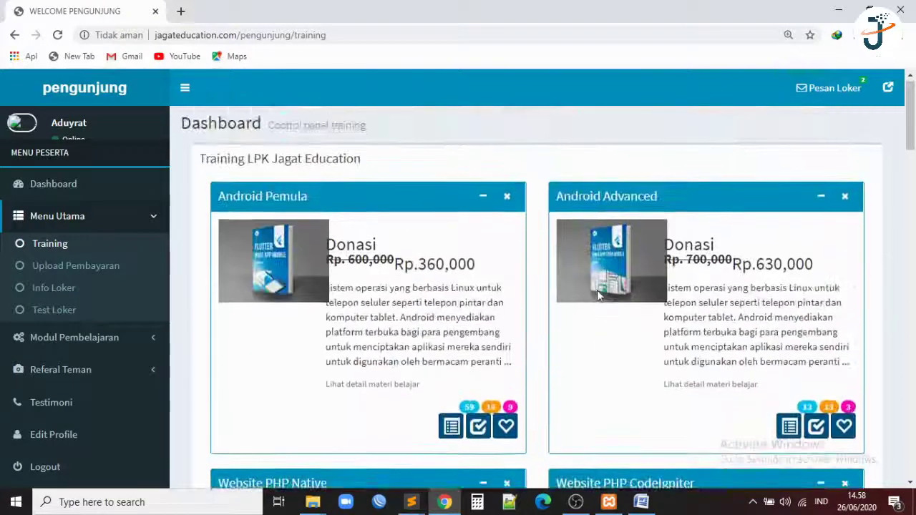
scroll(597, 296, "down", 1)
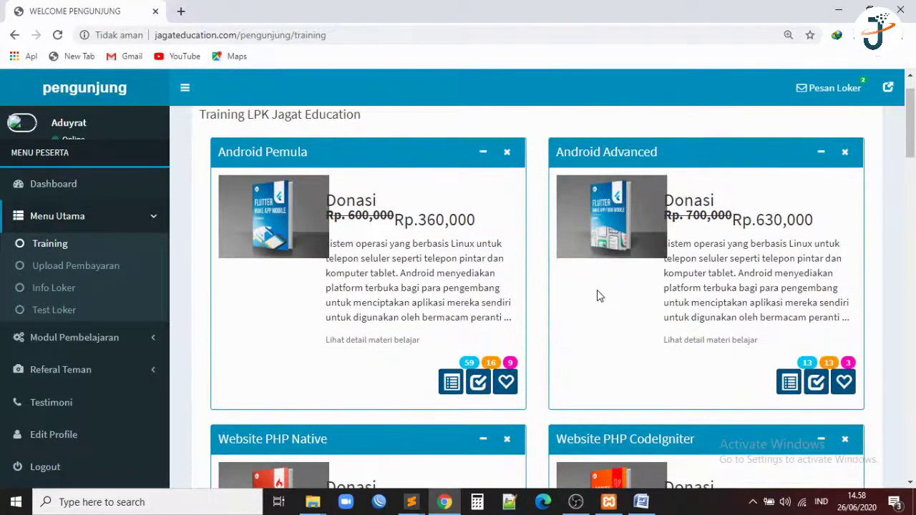
scroll(598, 295, "down", 2)
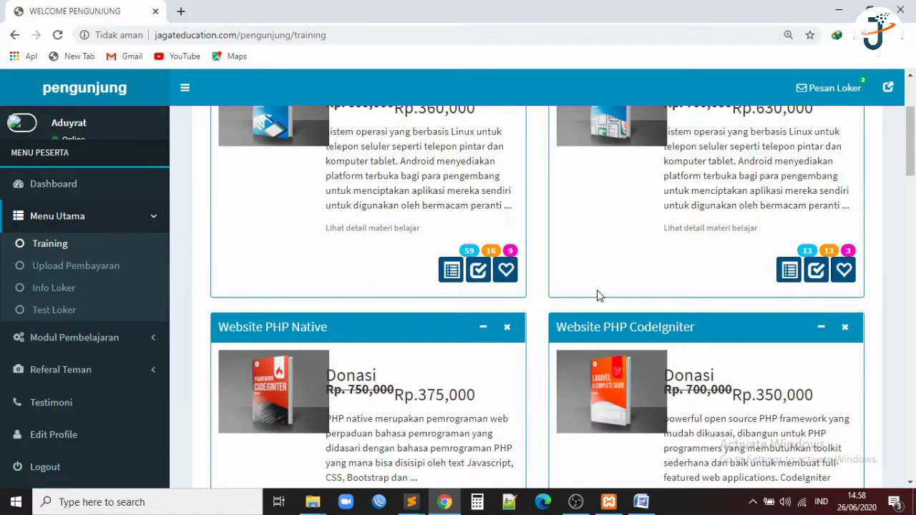
scroll(597, 293, "down", 5)
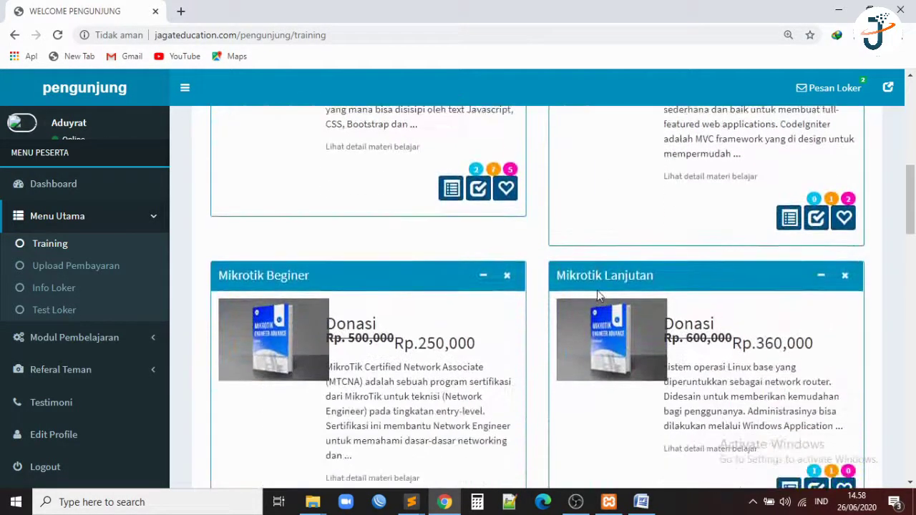
scroll(599, 296, "down", 2)
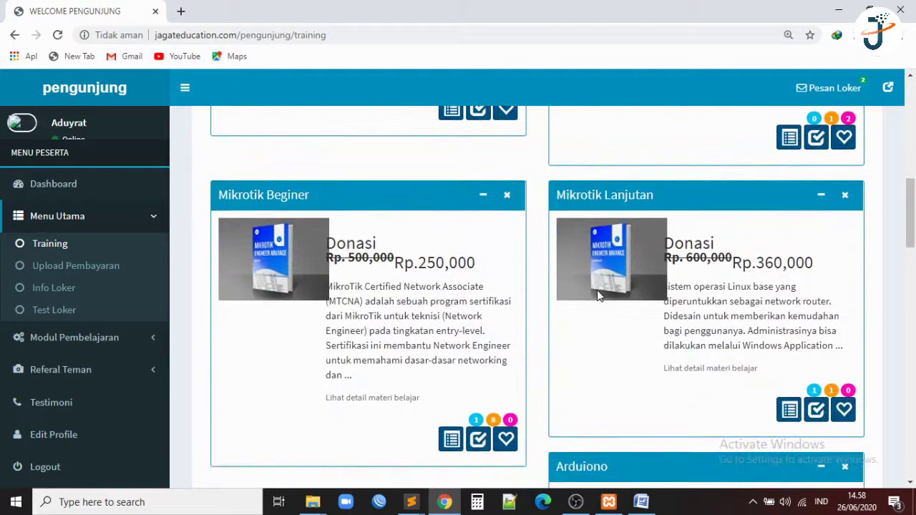
scroll(598, 296, "down", 4)
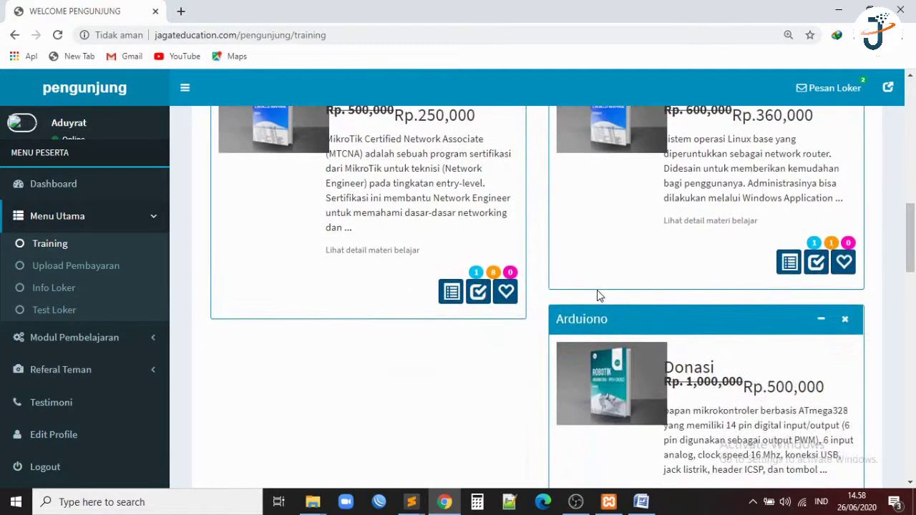
scroll(598, 295, "down", 3)
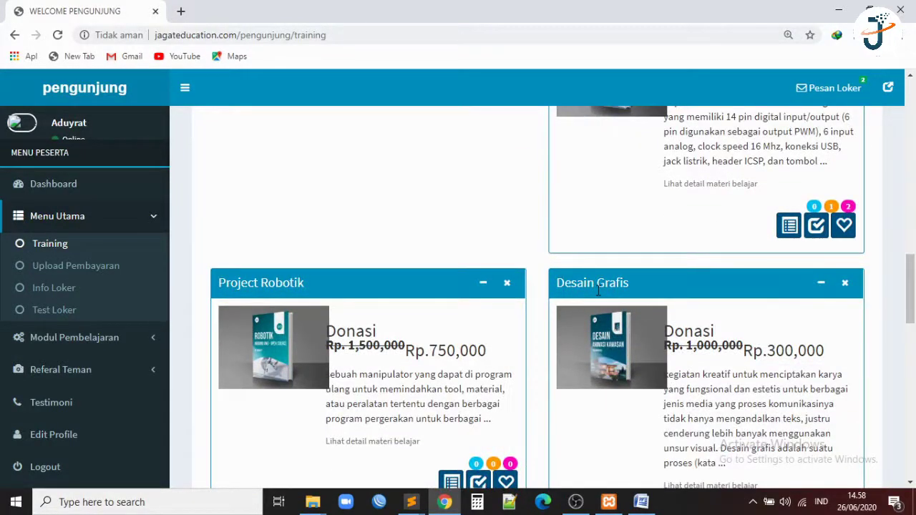
scroll(598, 292, "down", 1)
scroll(598, 293, "down", 2)
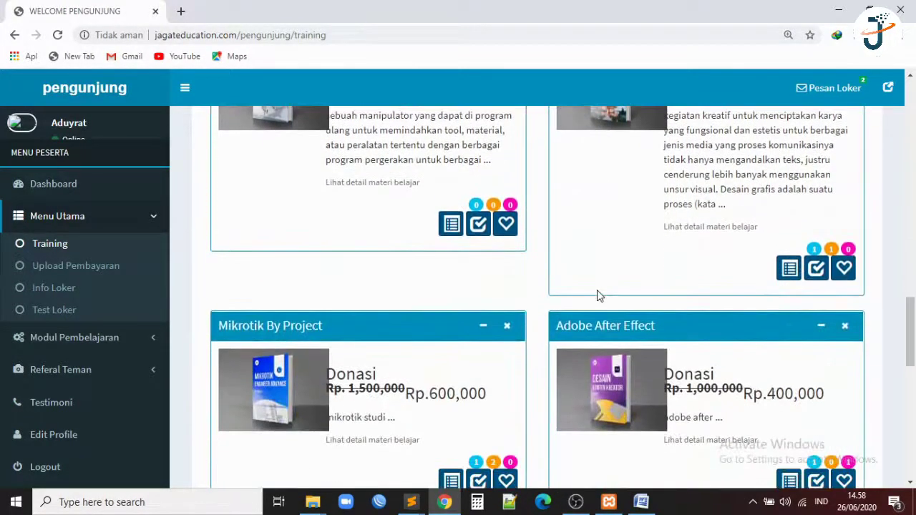
scroll(599, 293, "down", 3)
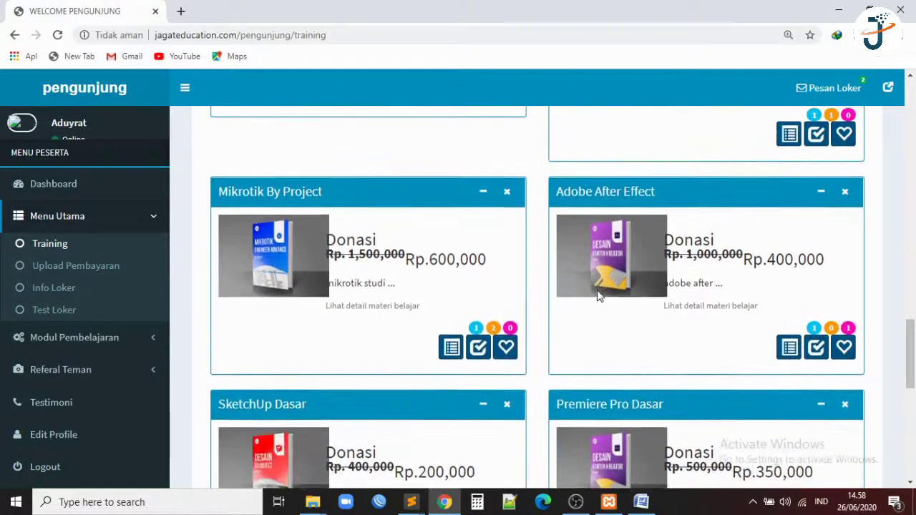
scroll(600, 296, "down", 2)
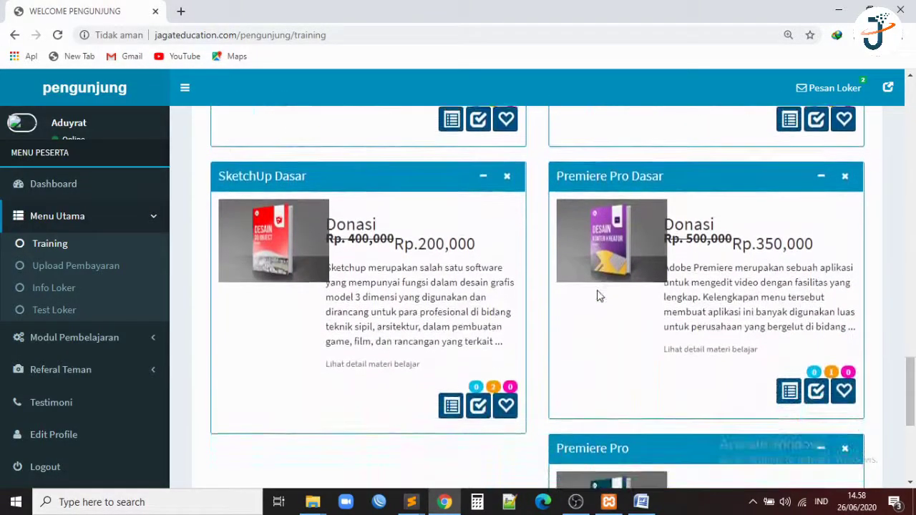
scroll(599, 296, "down", 5)
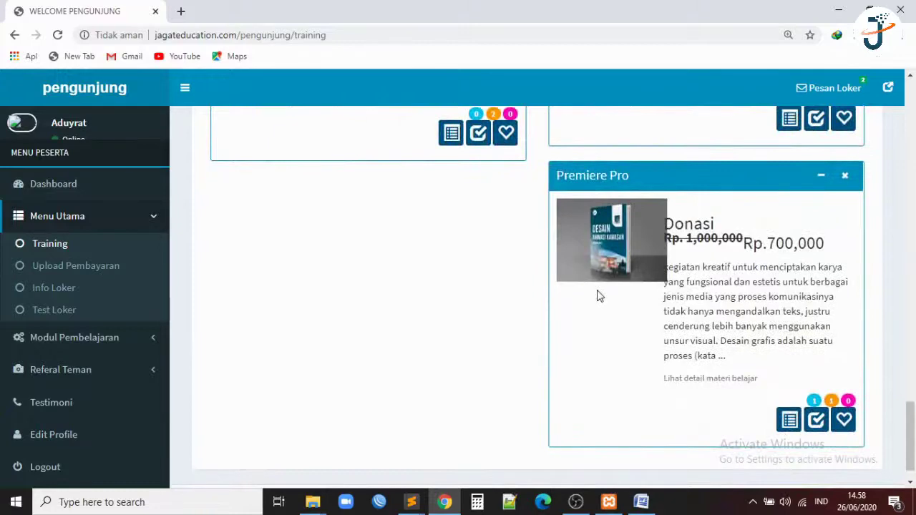
scroll(600, 296, "up", 15)
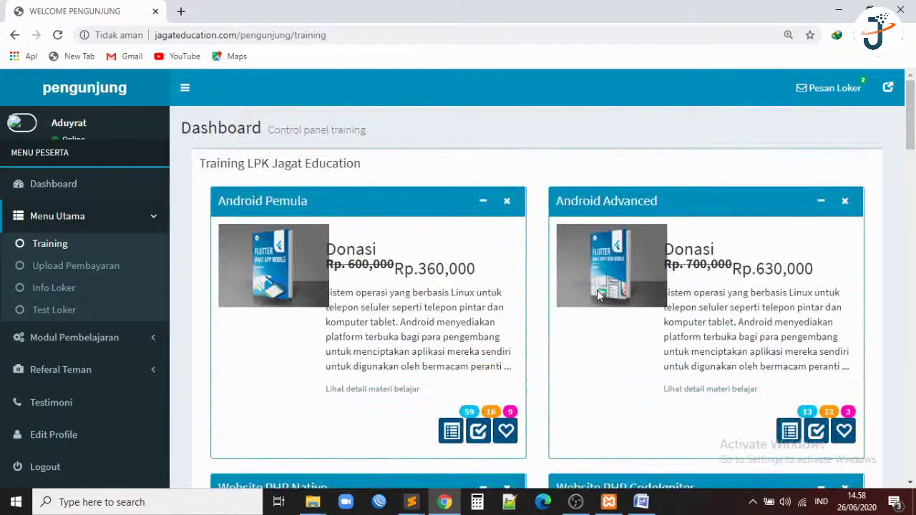
scroll(597, 290, "down", 1)
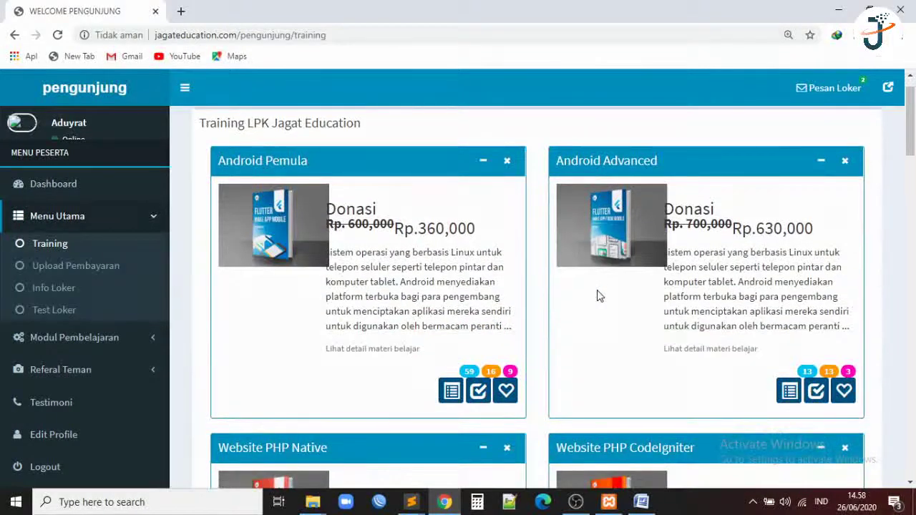
left_click(790, 390)
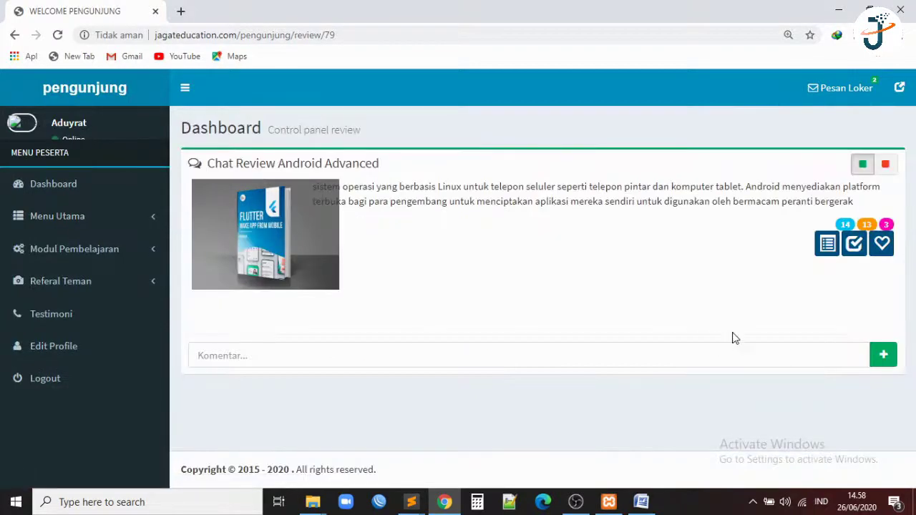
Open the Android Advanced enrolment record and select its Rp. 708,959 amount due.
left_click(856, 244)
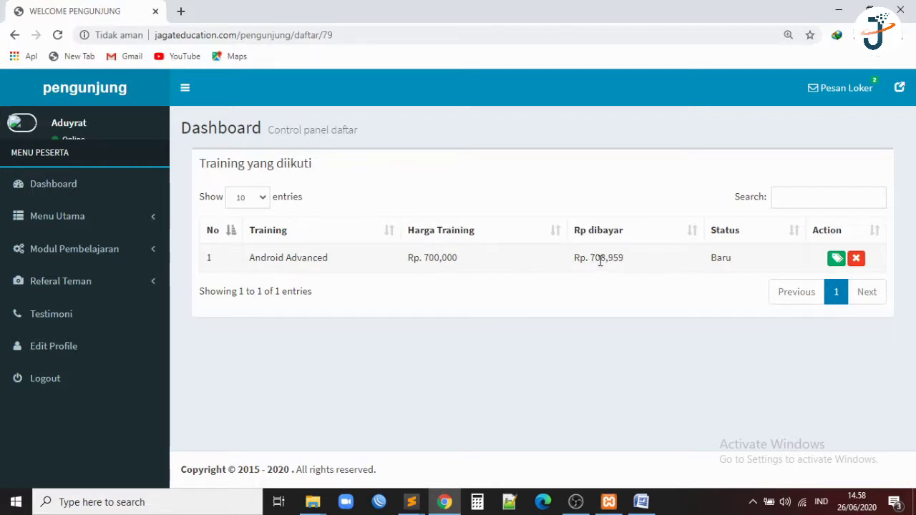
left_click_drag(591, 257, 626, 263)
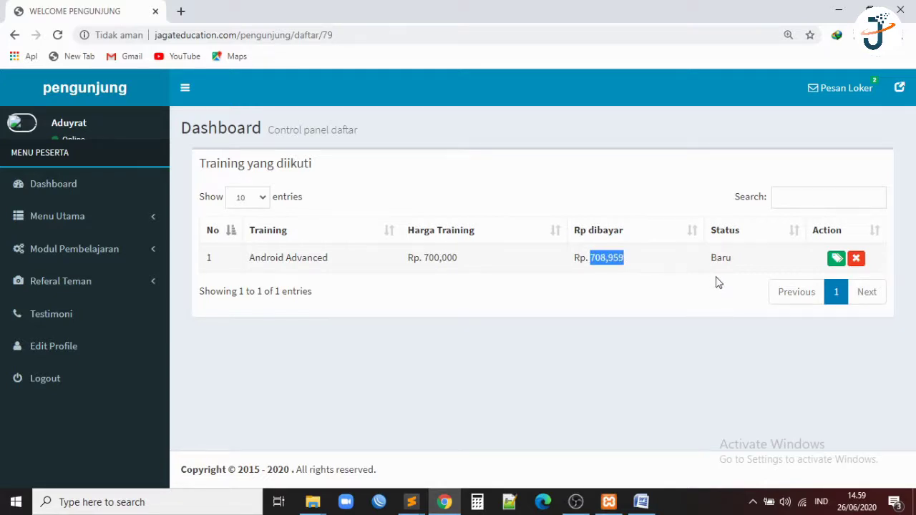
Open the payment-proof form, paste the amount as Kode Unik without the comma, and choose bank BRI.
left_click(825, 259)
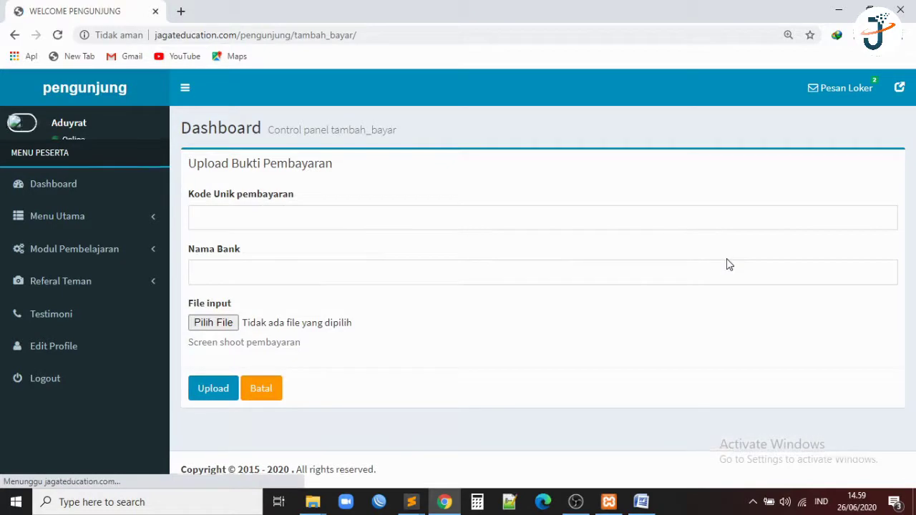
left_click(522, 213)
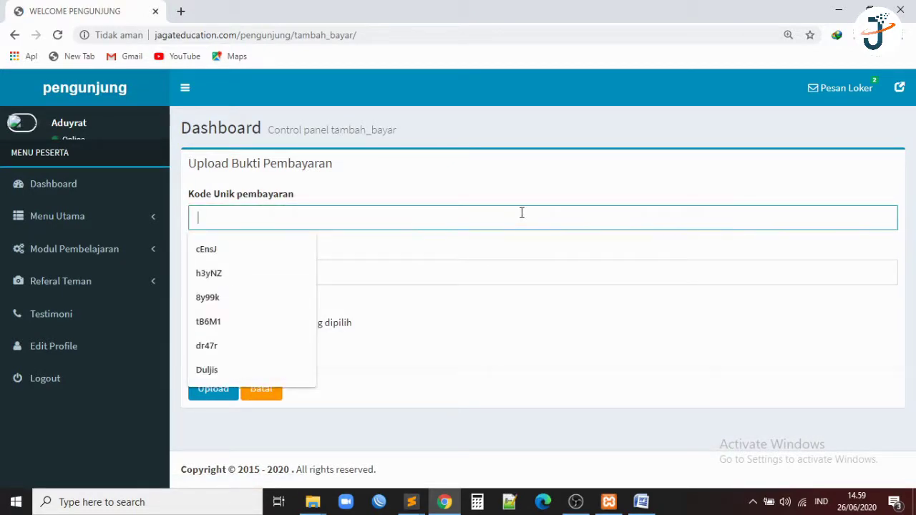
type("708,359")
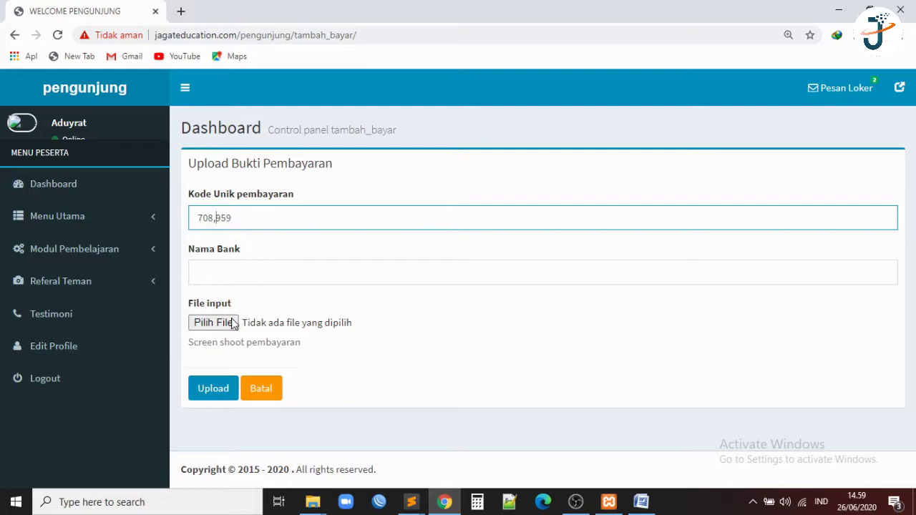
key("BackSpace")
left_click(274, 277)
left_click(271, 302)
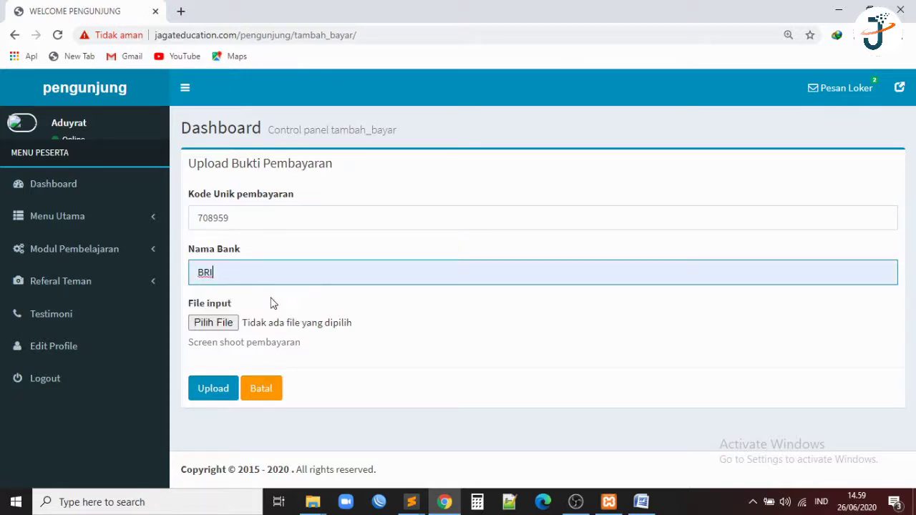
Attach guru.jpg as the payment screenshot and submit the form.
left_click(229, 326)
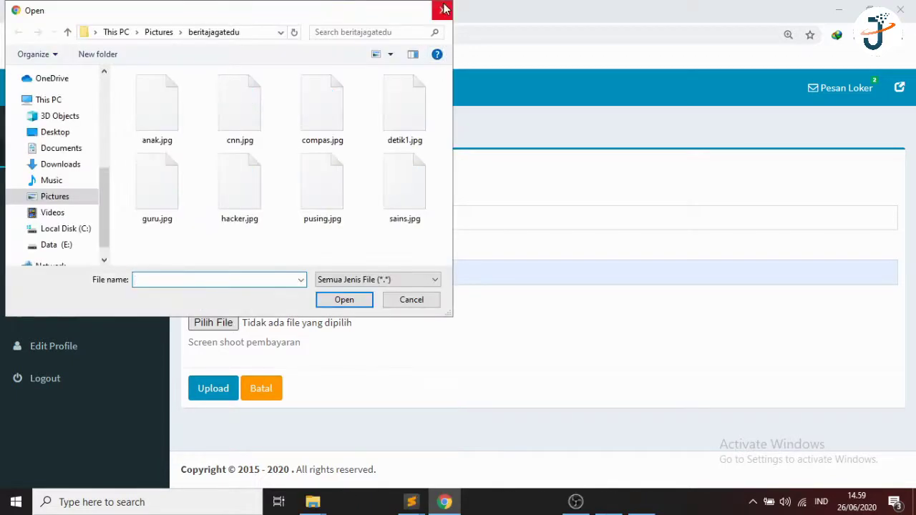
left_click(444, 8)
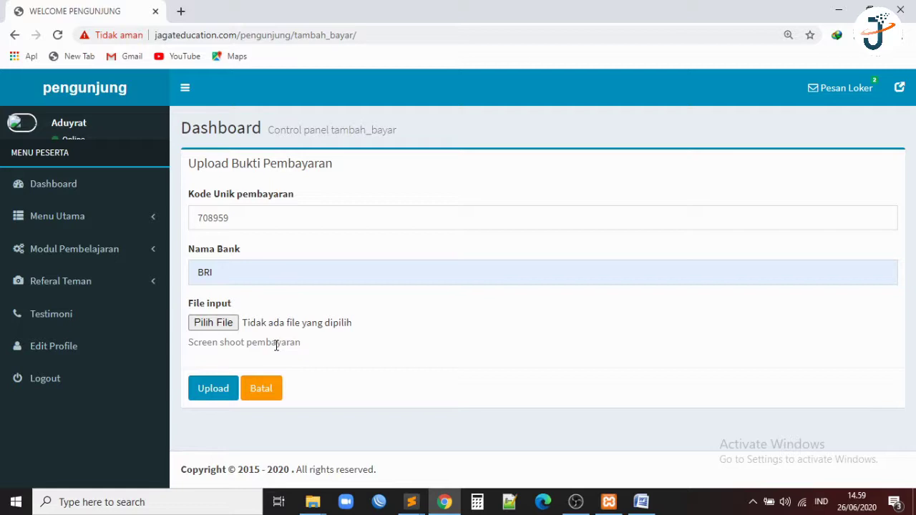
left_click(230, 331)
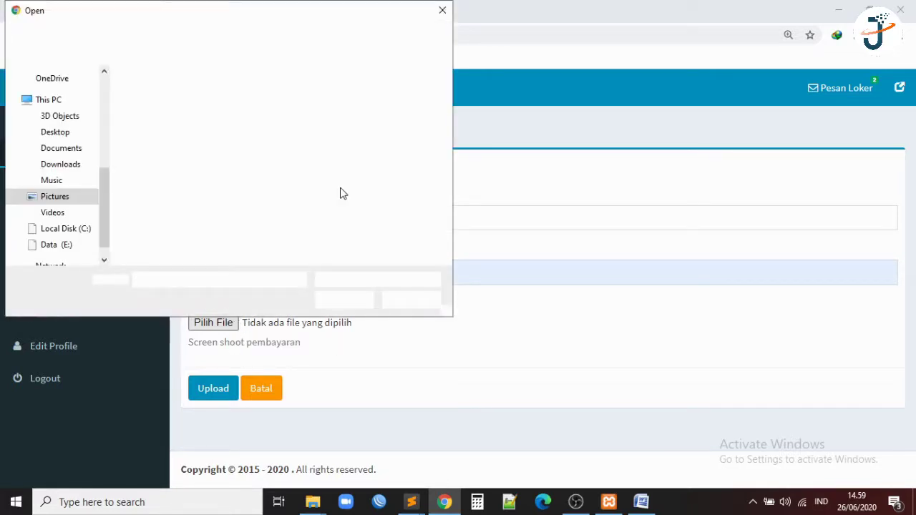
left_click(189, 210)
left_click(341, 302)
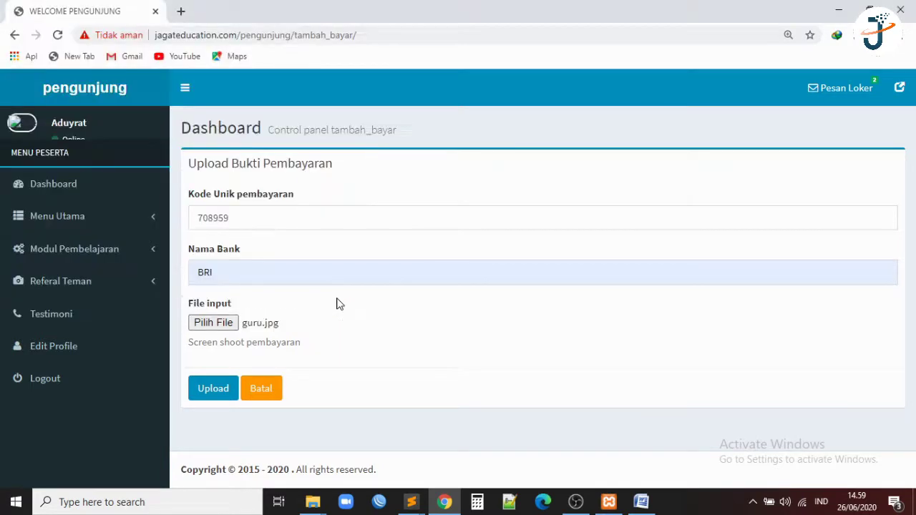
left_click(213, 388)
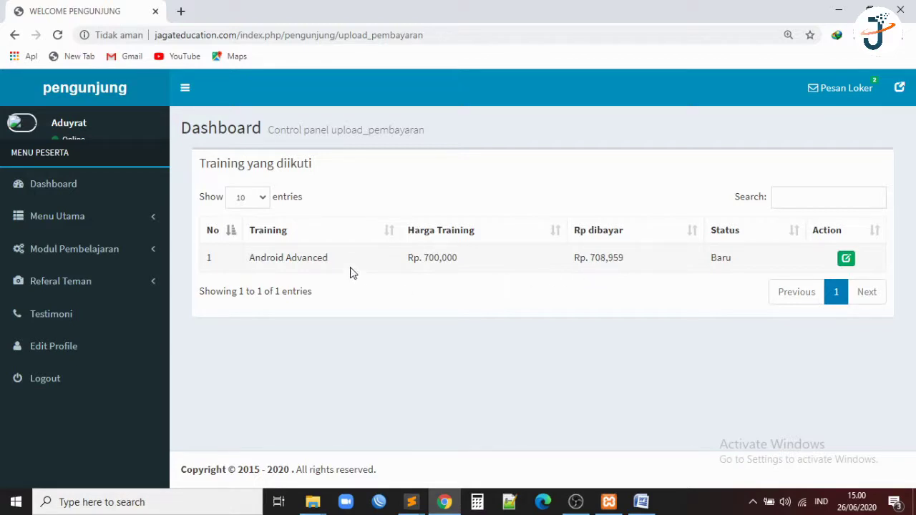
Expand the Menu Utama sidebar section.
left_click(134, 227)
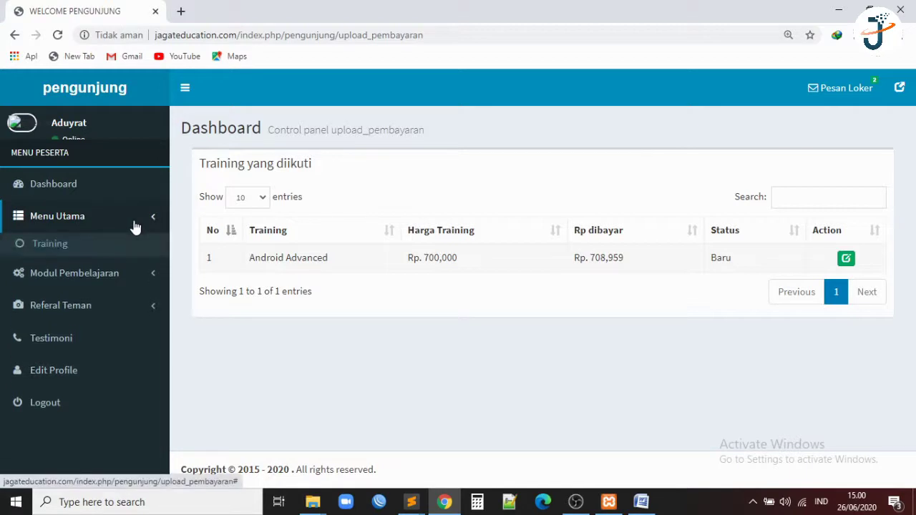
Expand Modul Pembelajaran, view the Materi Training syllabus, then return to the Dashboard.
left_click(126, 227)
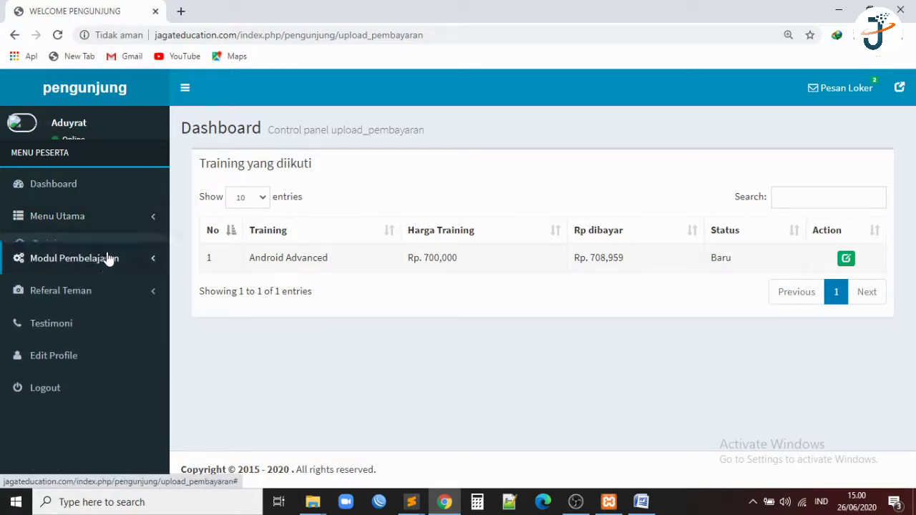
left_click(112, 248)
left_click(91, 276)
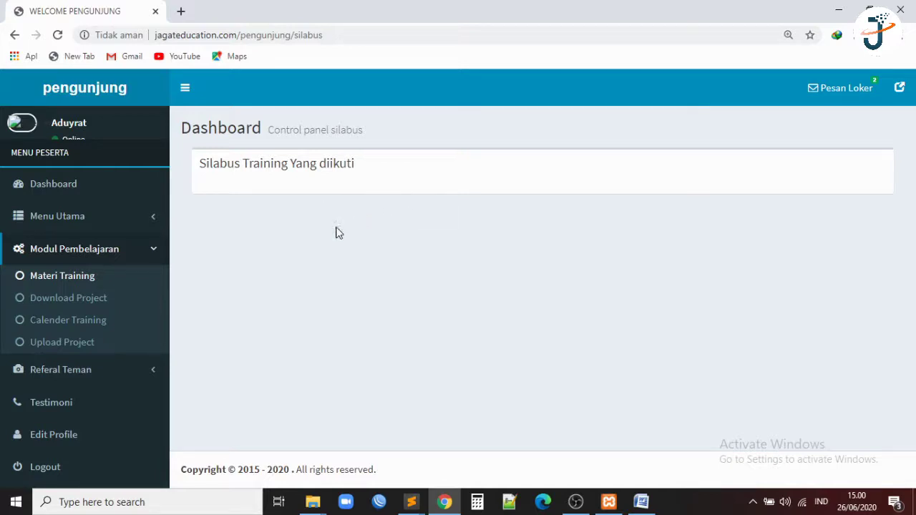
left_click(155, 255)
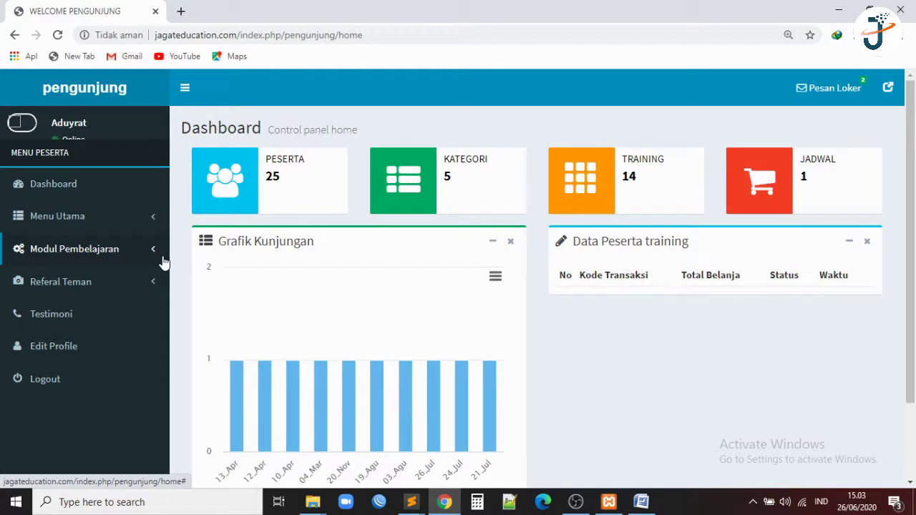
Visit Materi Training, Download Project and Materi Training again, then open Referal Teman's Rekomendasikan form.
left_click(163, 263)
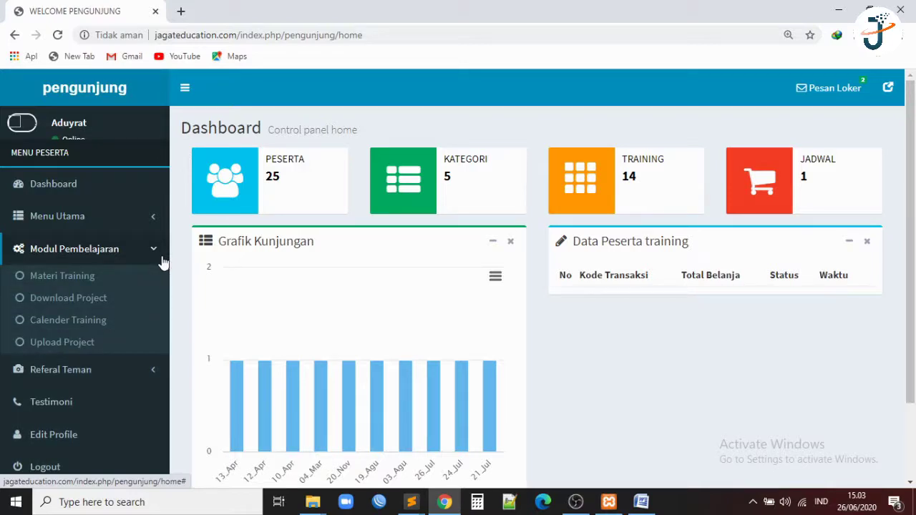
left_click(97, 279)
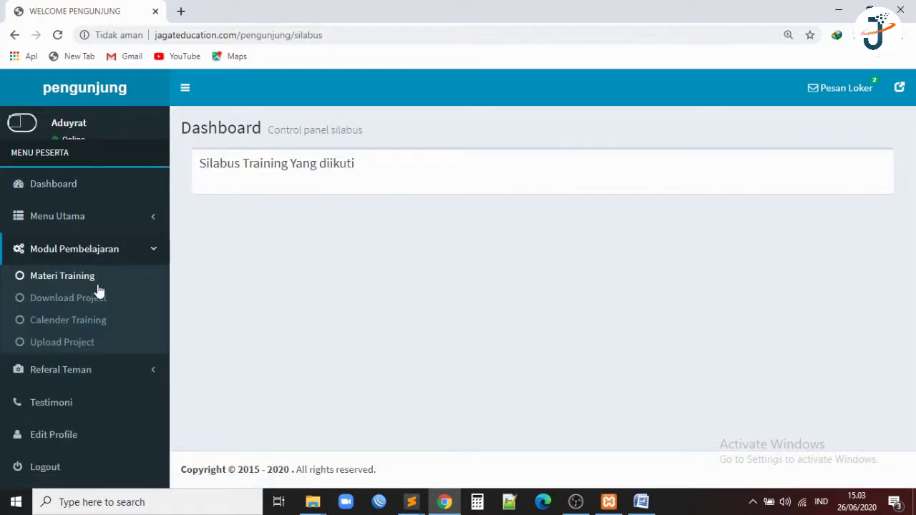
left_click(90, 305)
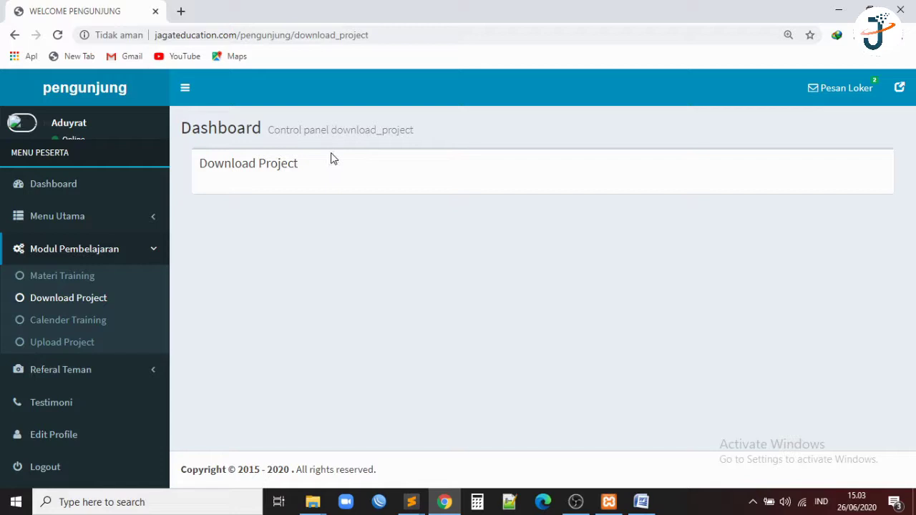
left_click(79, 280)
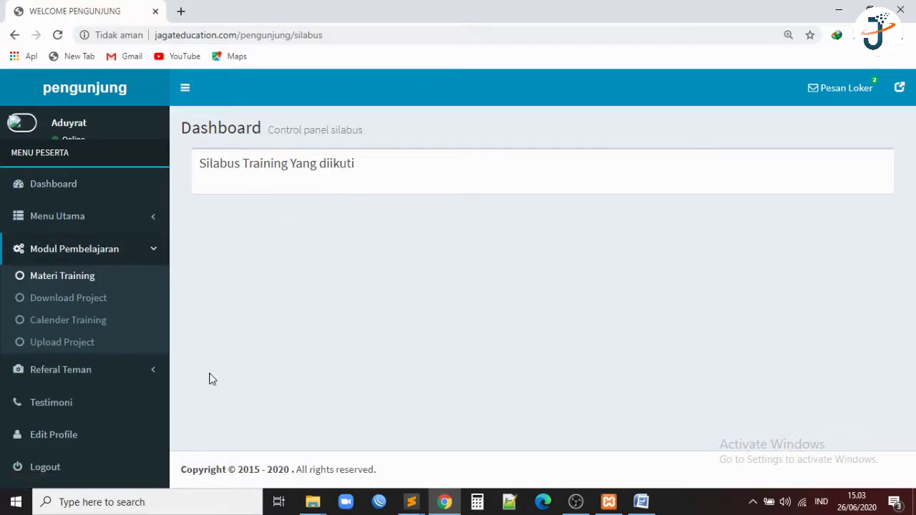
left_click(76, 371)
left_click(81, 322)
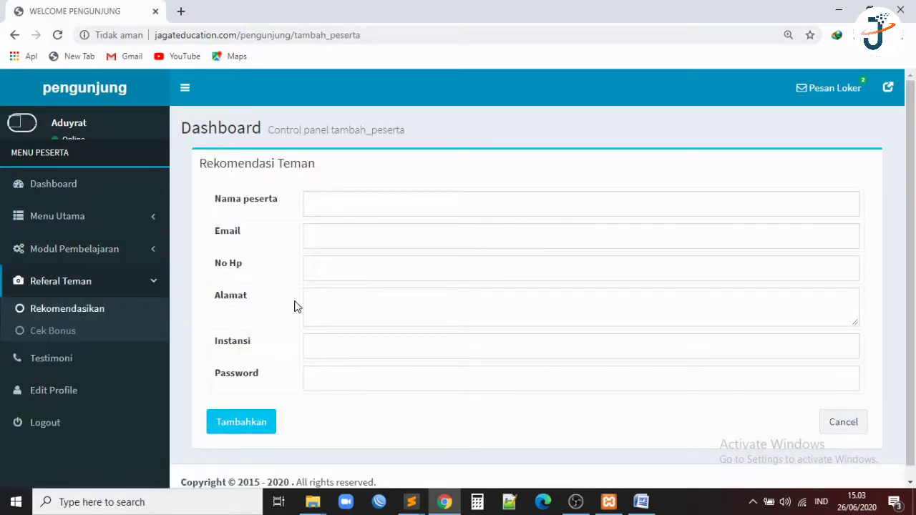
Focus the Nama peserta field on the Rekomendasi Teman form and dismiss the autofill suggestions.
left_click(400, 199)
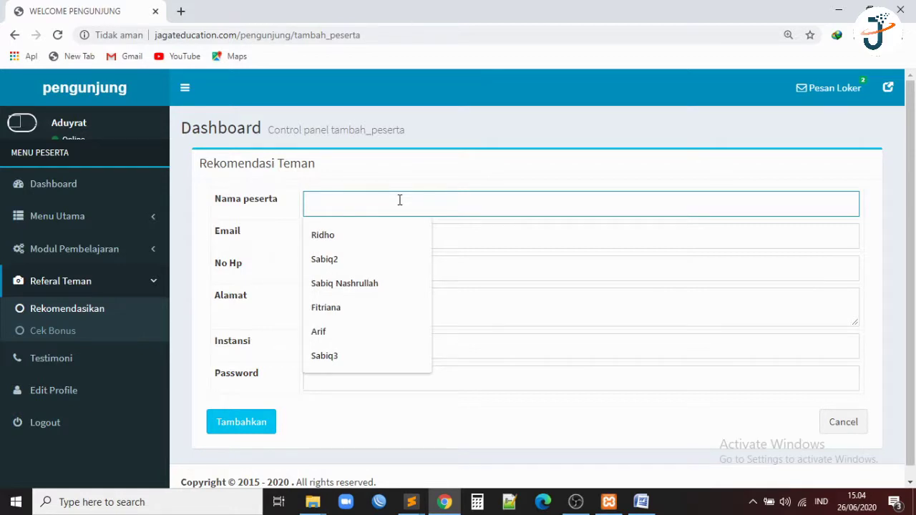
left_click(191, 267)
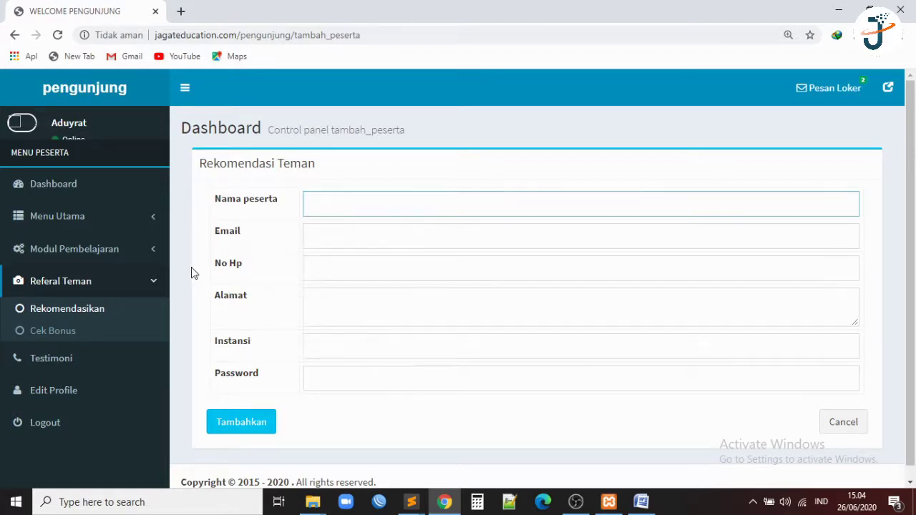
Look through the Testimony Pengunjung form, then open the Edit Profil Peserta page.
left_click(54, 361)
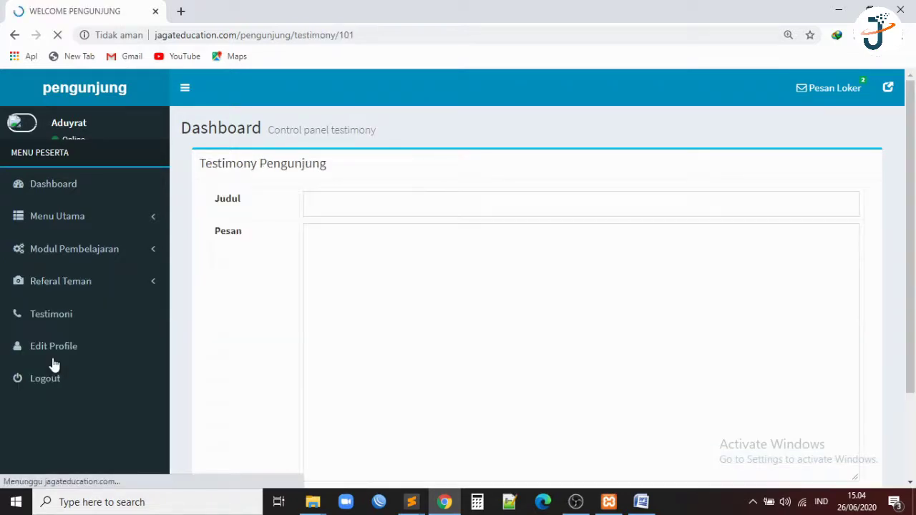
scroll(353, 210, "down", 3)
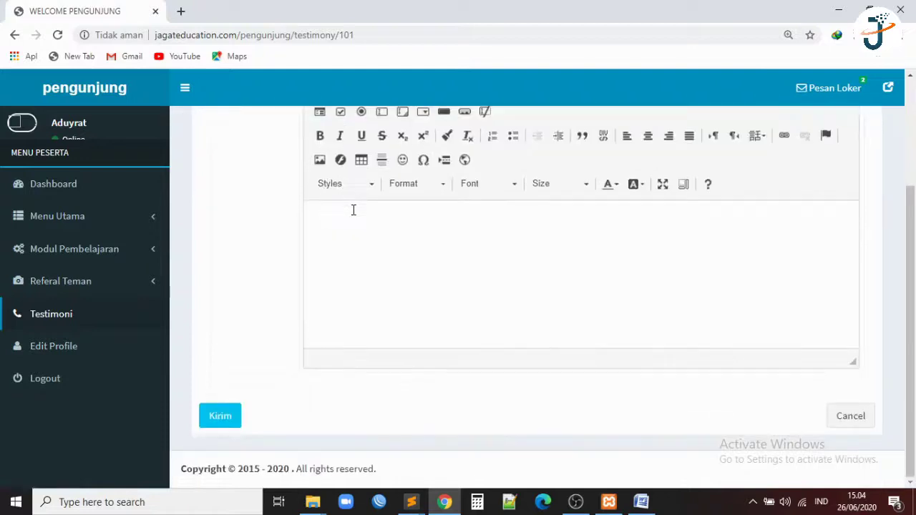
scroll(352, 209, "up", 3)
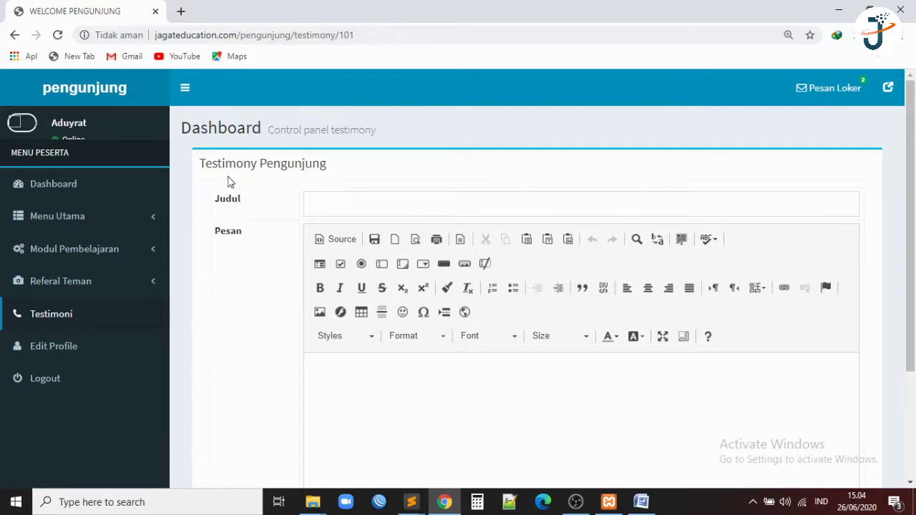
scroll(230, 182, "down", 1)
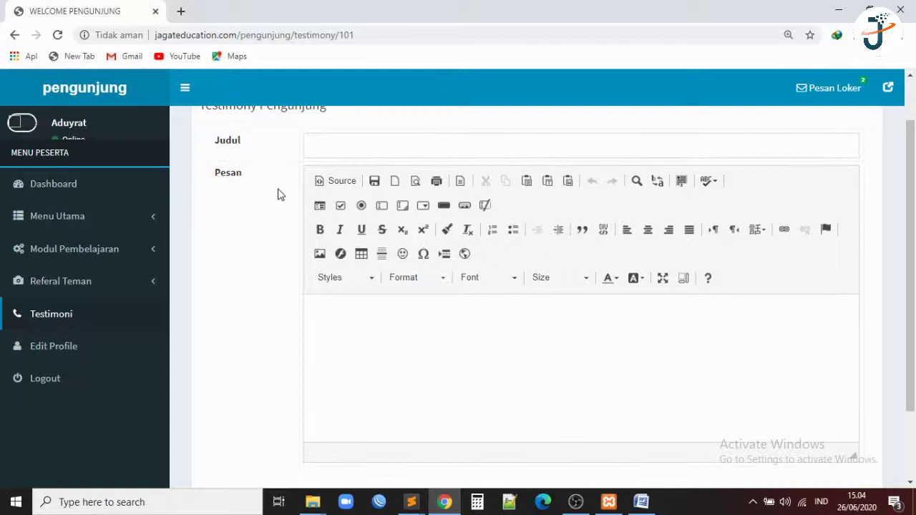
left_click(69, 351)
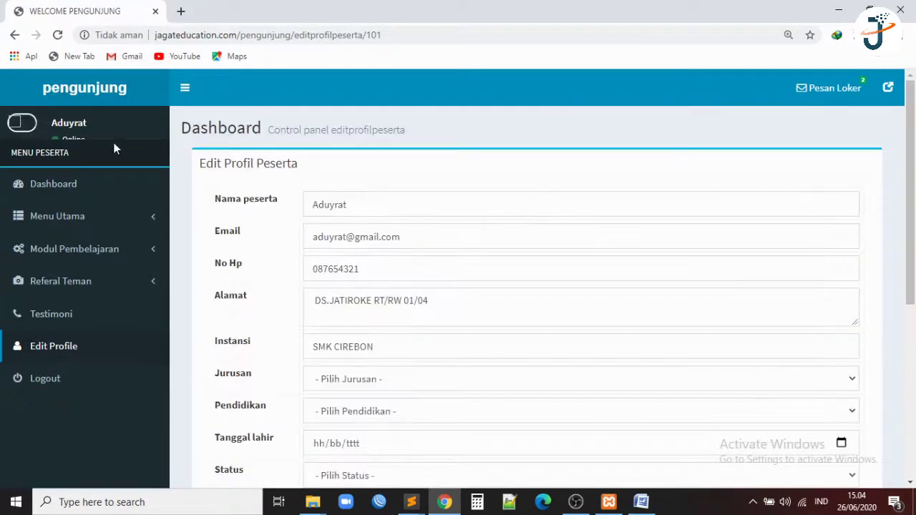
In Edit Profil Peserta, set Jurusan to Tehnik Komputer and Pendidikan to SMK.
scroll(363, 239, "down", 1)
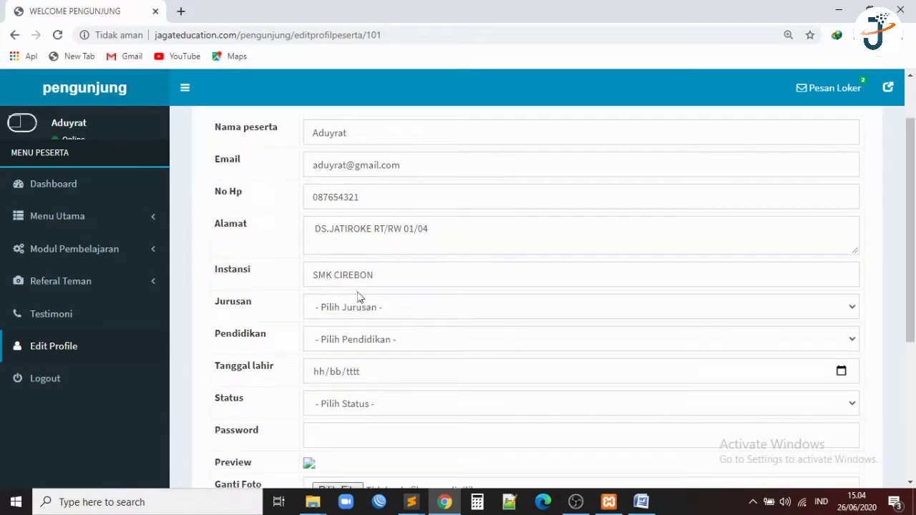
left_click(358, 313)
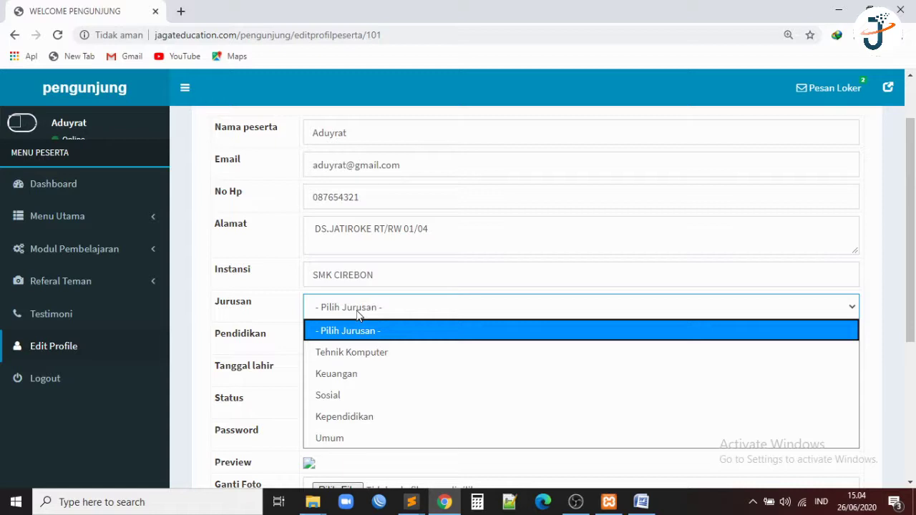
left_click(374, 353)
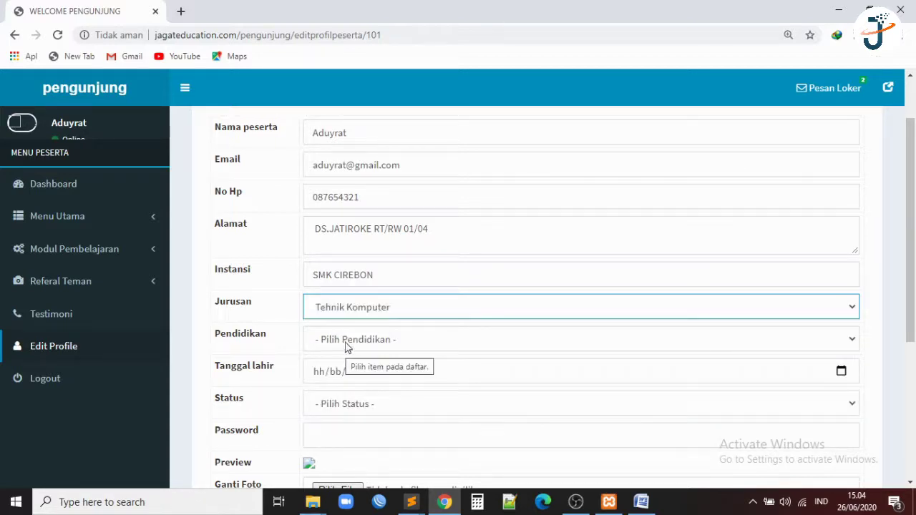
left_click(350, 345)
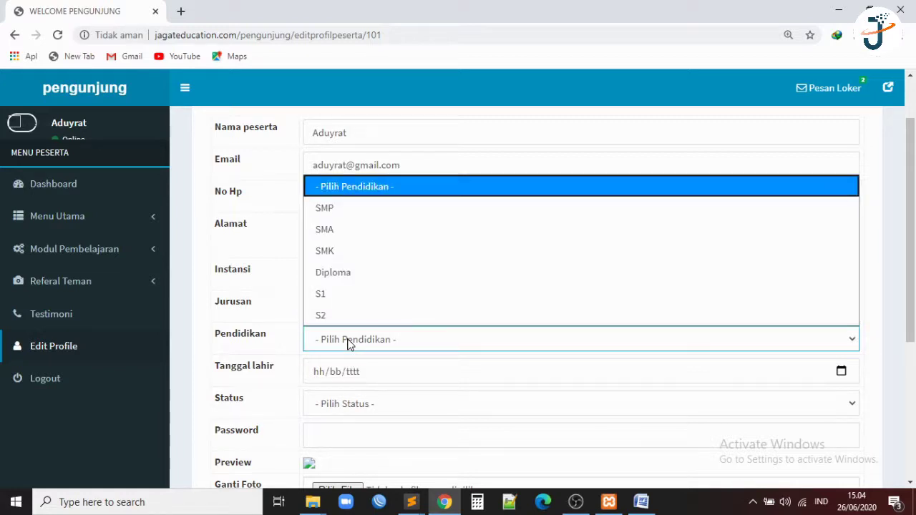
left_click(349, 256)
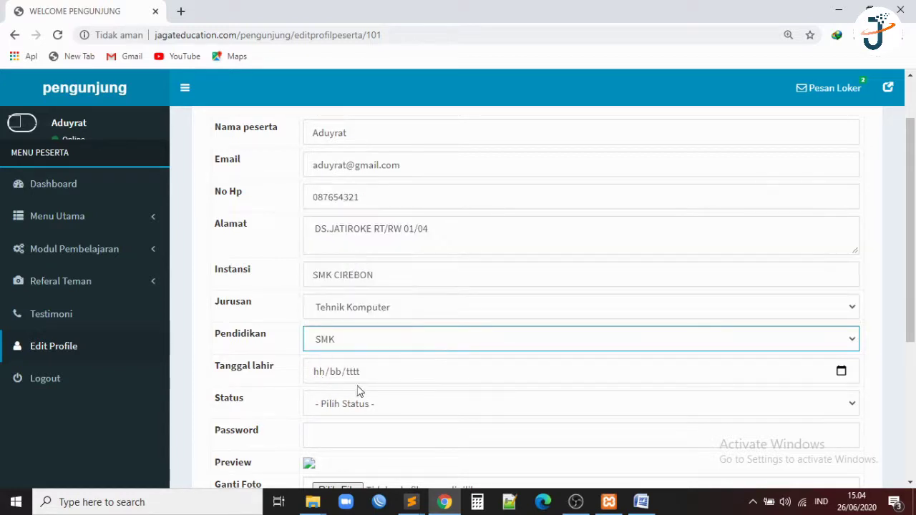
scroll(384, 384, "down", 2)
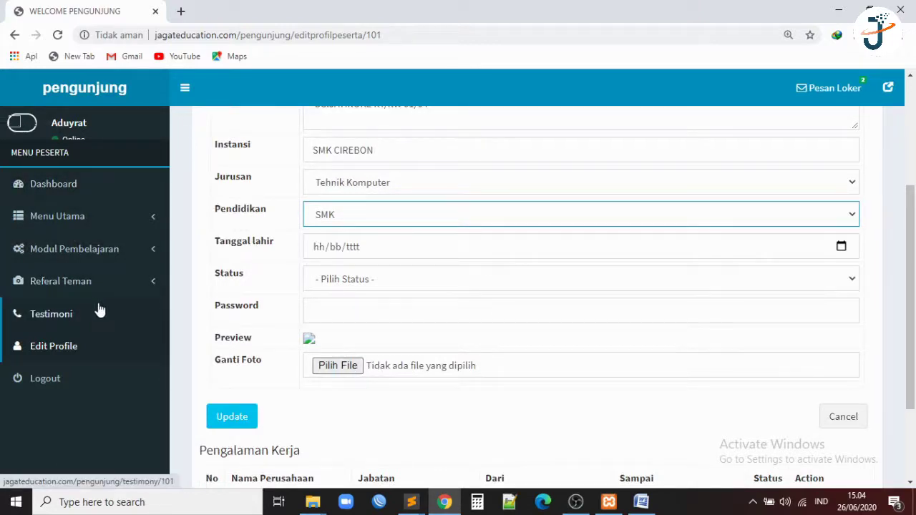
scroll(250, 327, "down", 2)
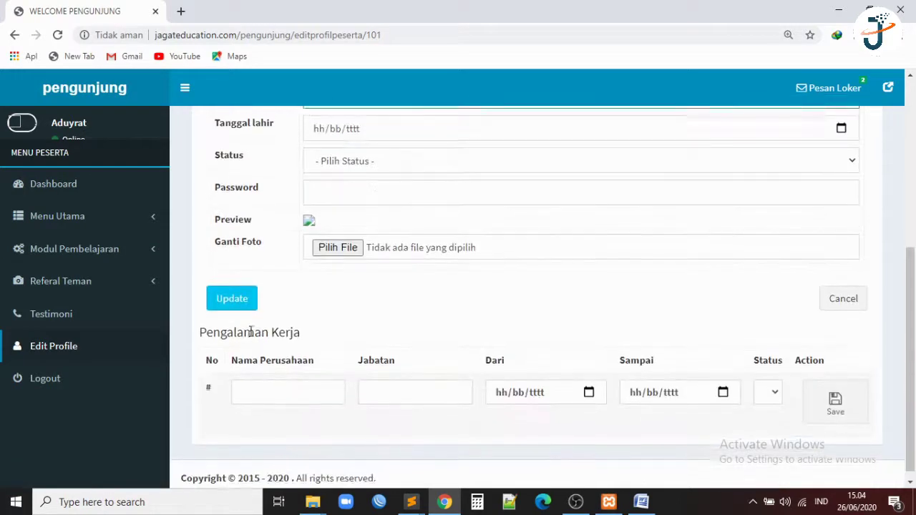
scroll(250, 329, "up", 5)
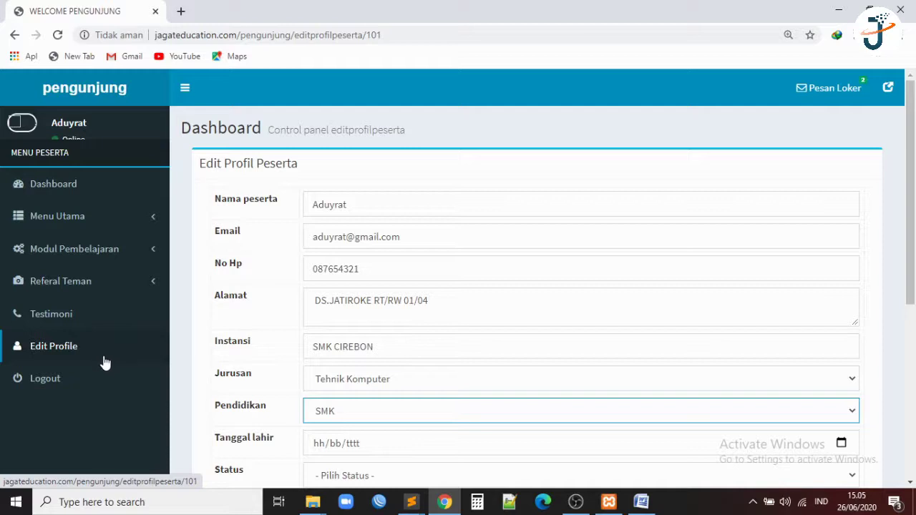
Log out from the sidebar, back to the public jagateducation.com home page, then switch to OBS.
left_click(99, 379)
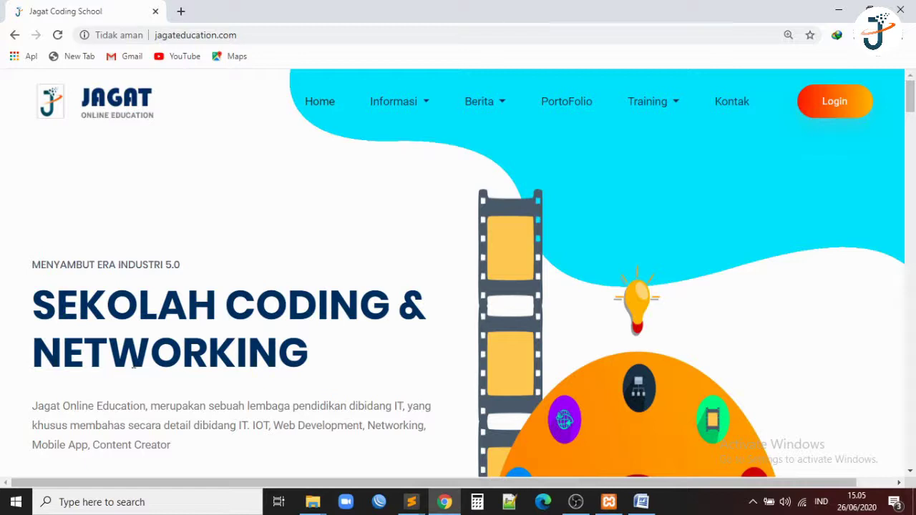
left_click(576, 503)
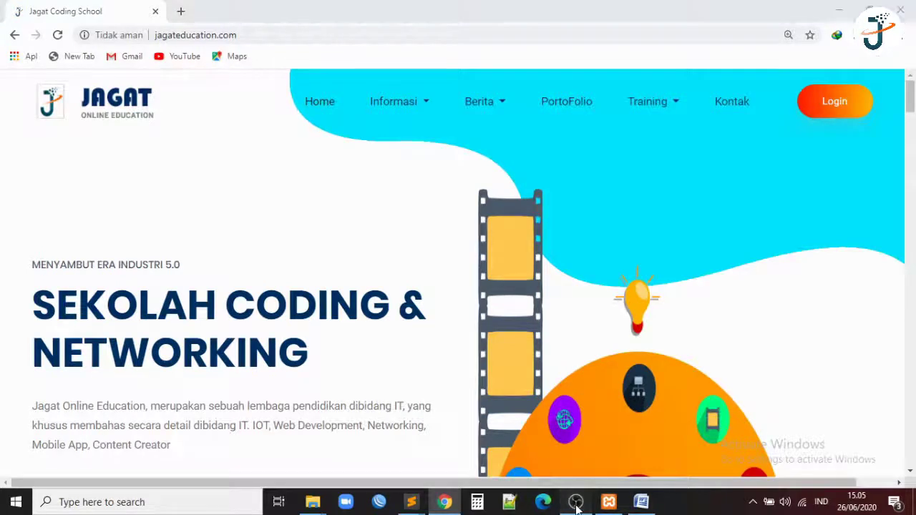